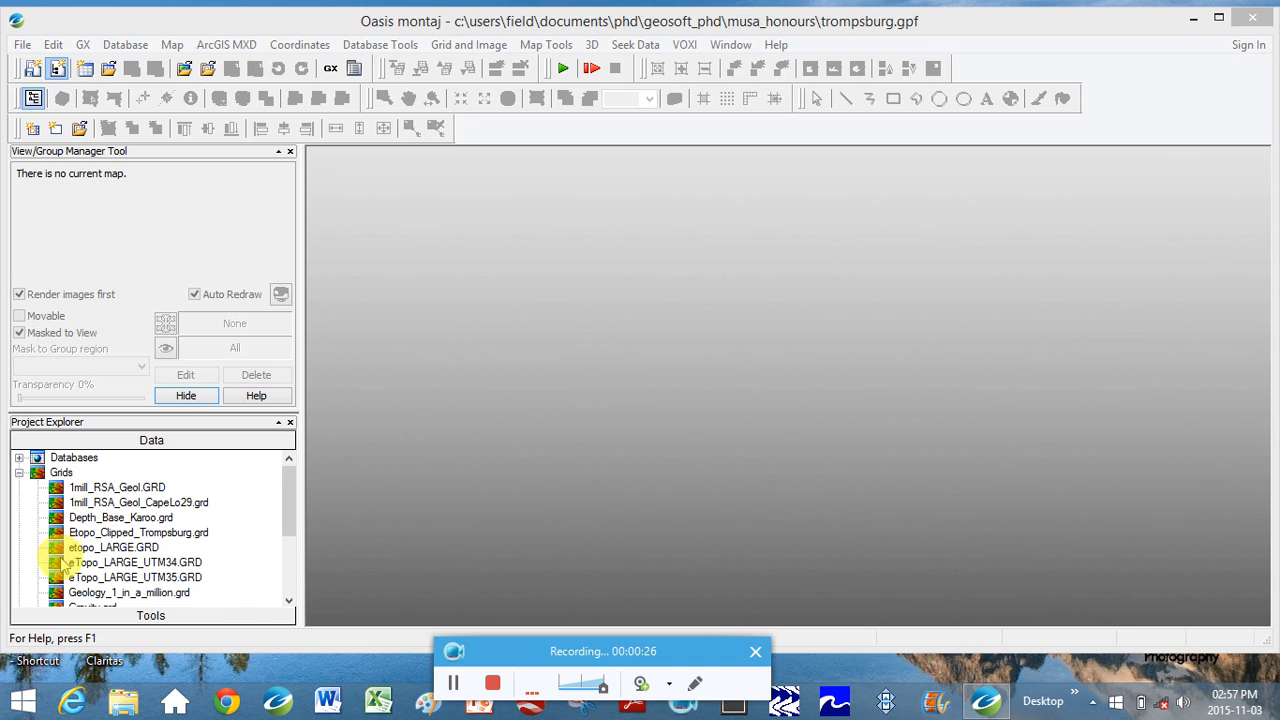
# Step: Open the Geology_1_in_a_million.grd grid from the project's grids
pyautogui.click(108, 593)
pyautogui.doubleClick(108, 593)
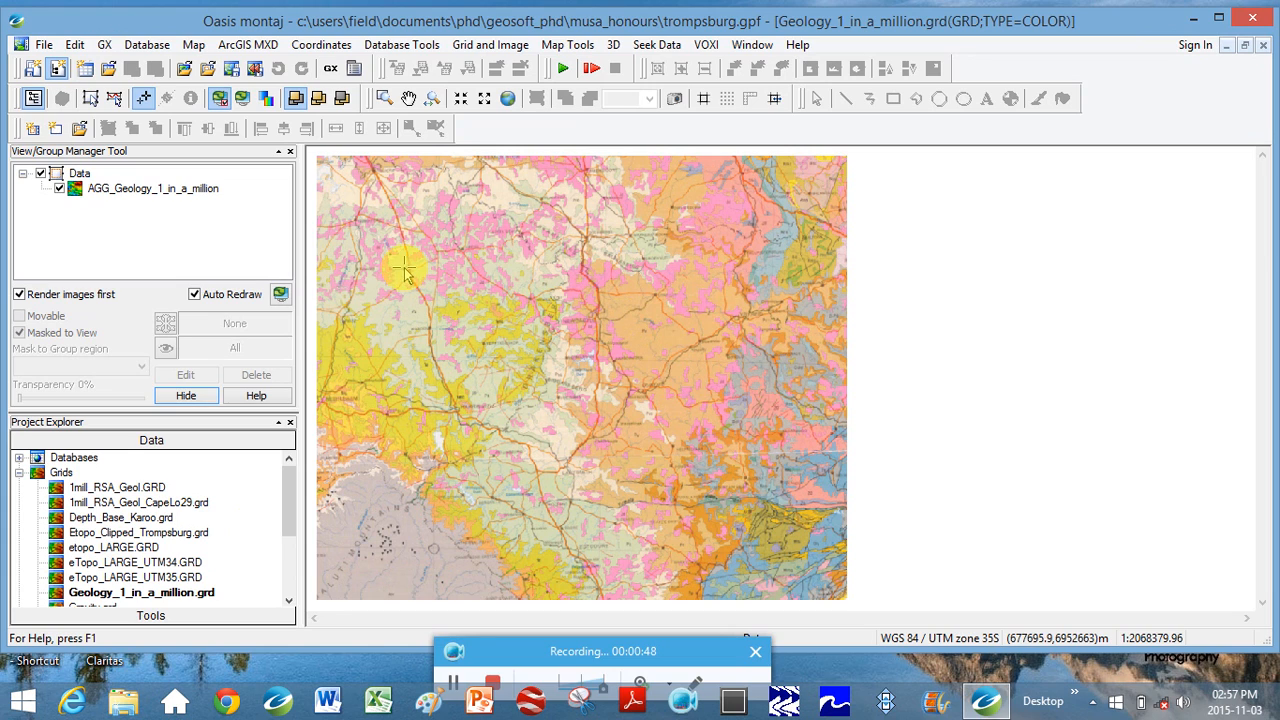
# Step: Begin a new database and create a folder with the person's first name inside Geosoft_PhD as its save location
pyautogui.click(144, 45)
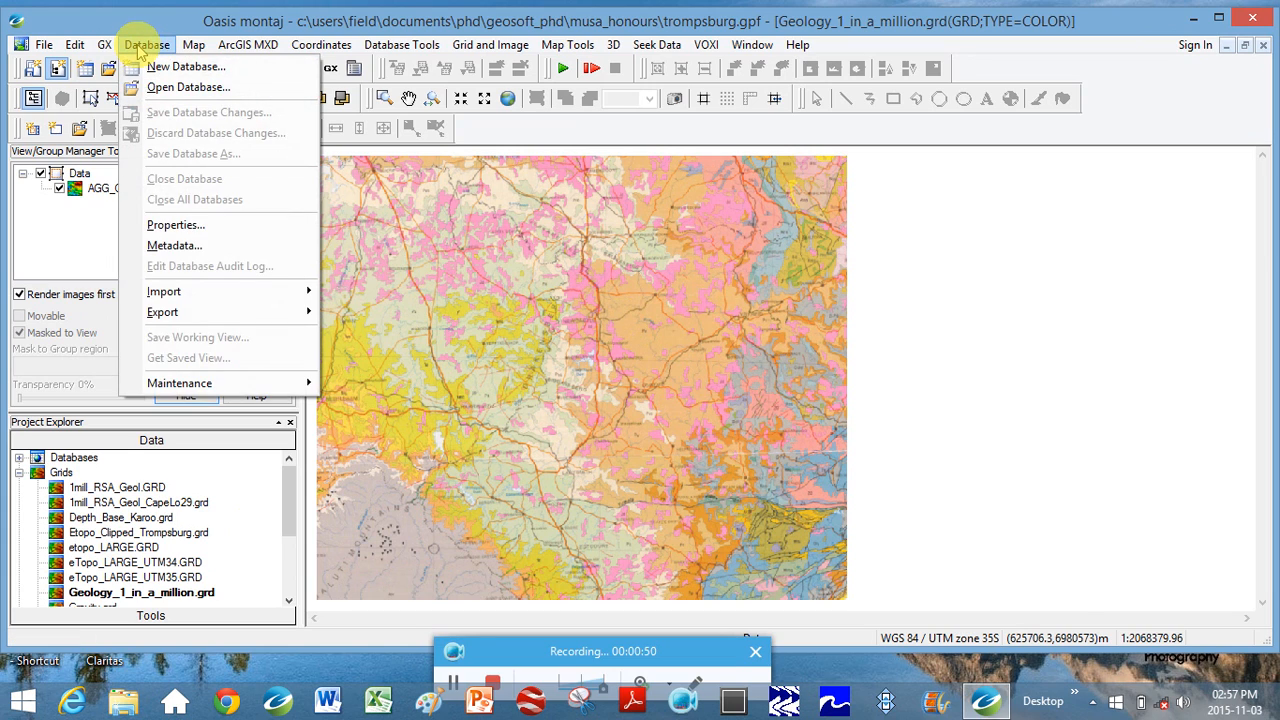
pyautogui.click(160, 68)
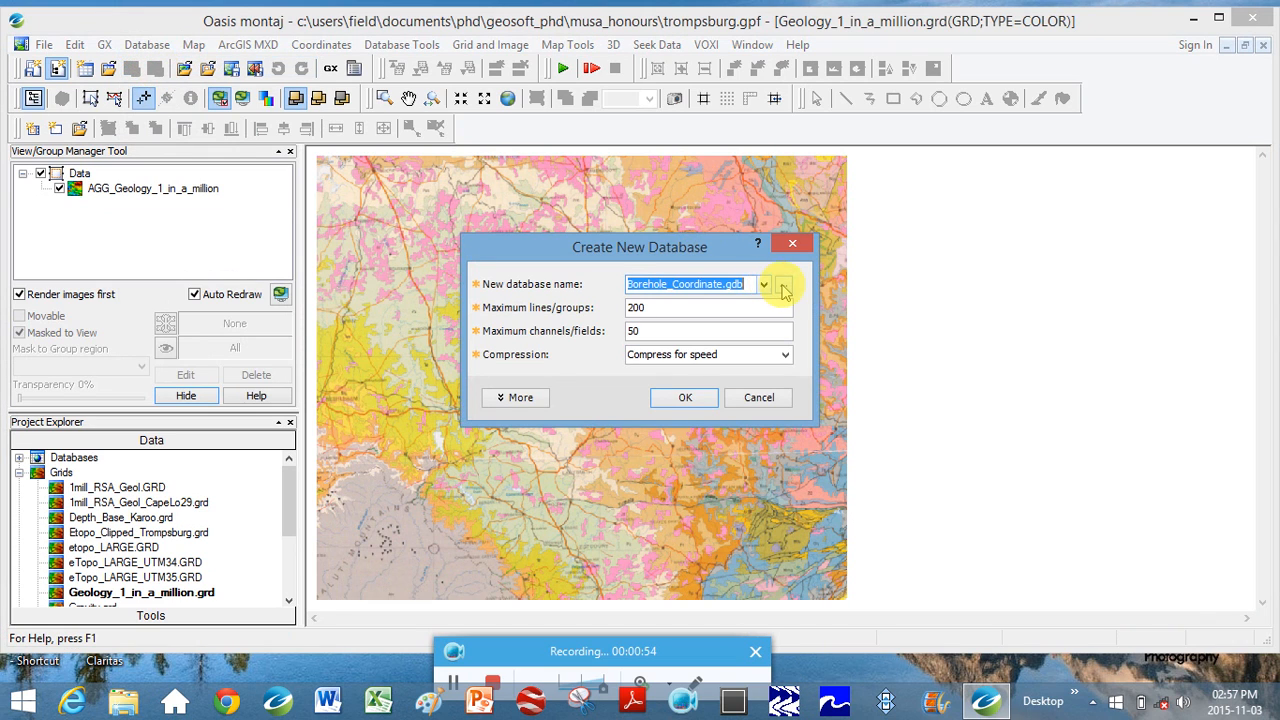
pyautogui.click(784, 289)
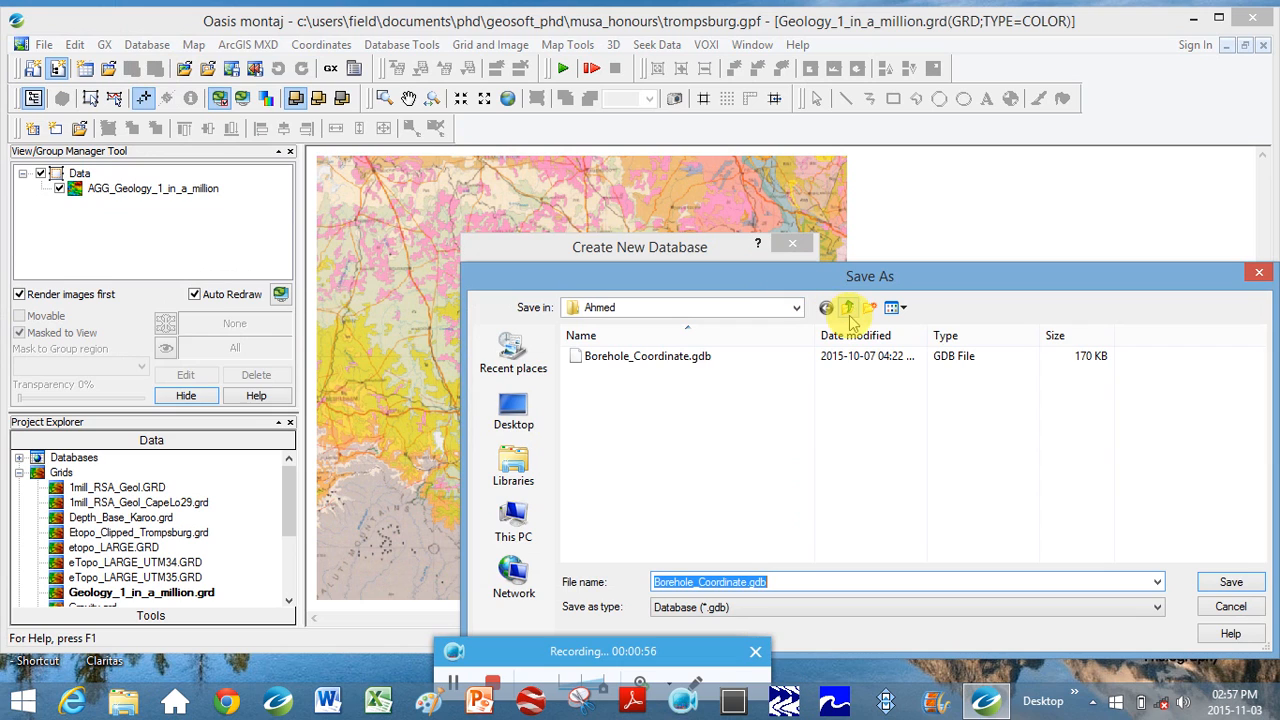
pyautogui.click(849, 310)
pyautogui.click(655, 446)
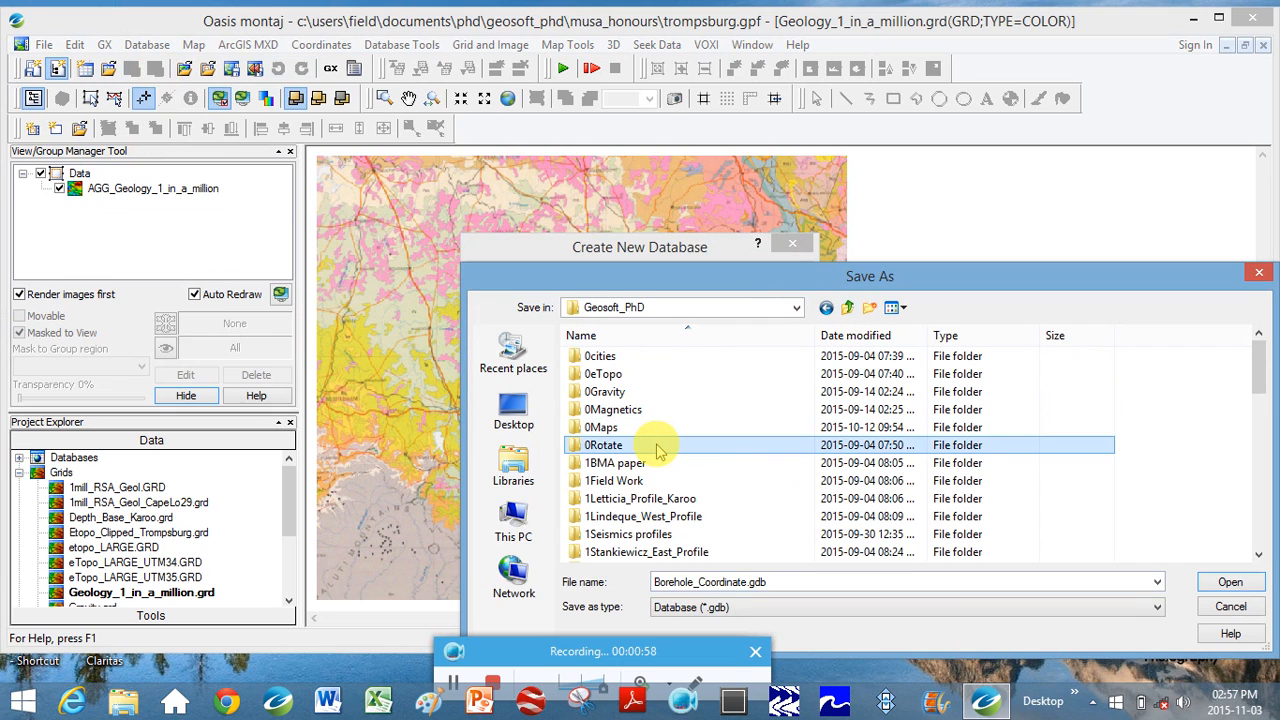
pyautogui.click(869, 311)
pyautogui.write('Josi')
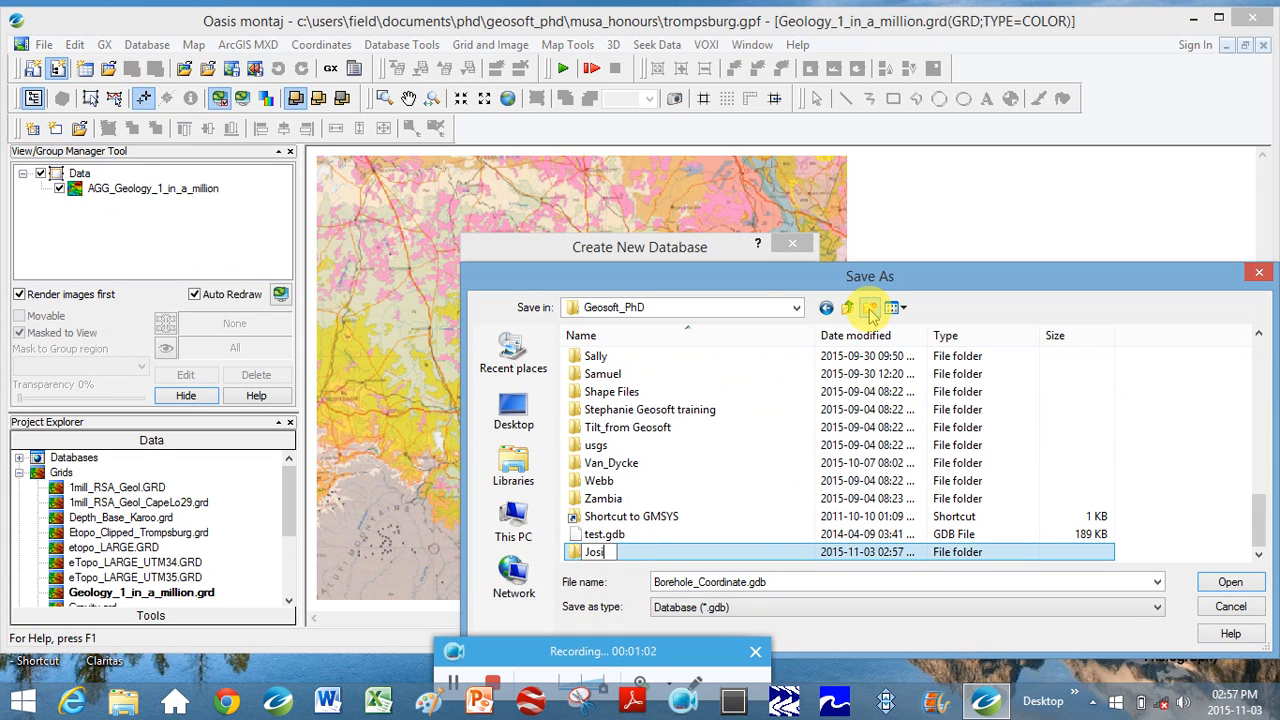
pyautogui.write('a')
pyautogui.press('Return')
pyautogui.press('Return')
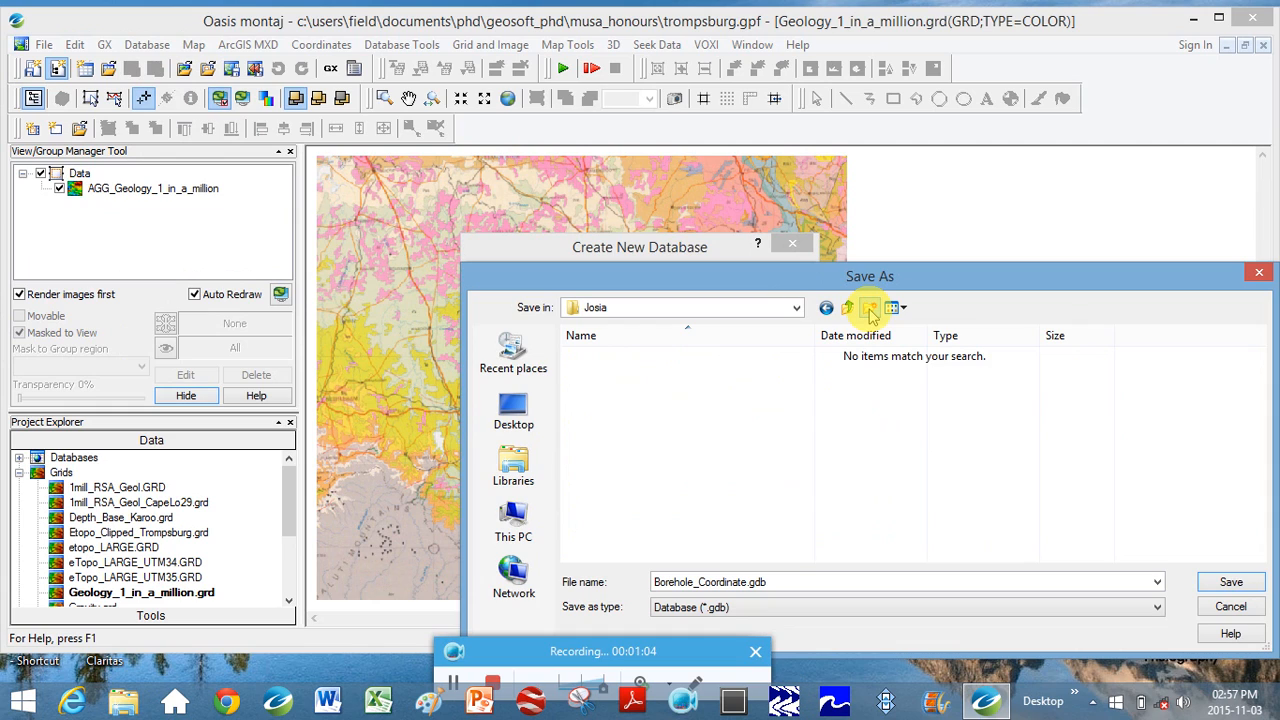
# Step: Name the new database Digitise_Road.gdb and create it with the default line, channel and compression settings
pyautogui.doubleClick(748, 582)
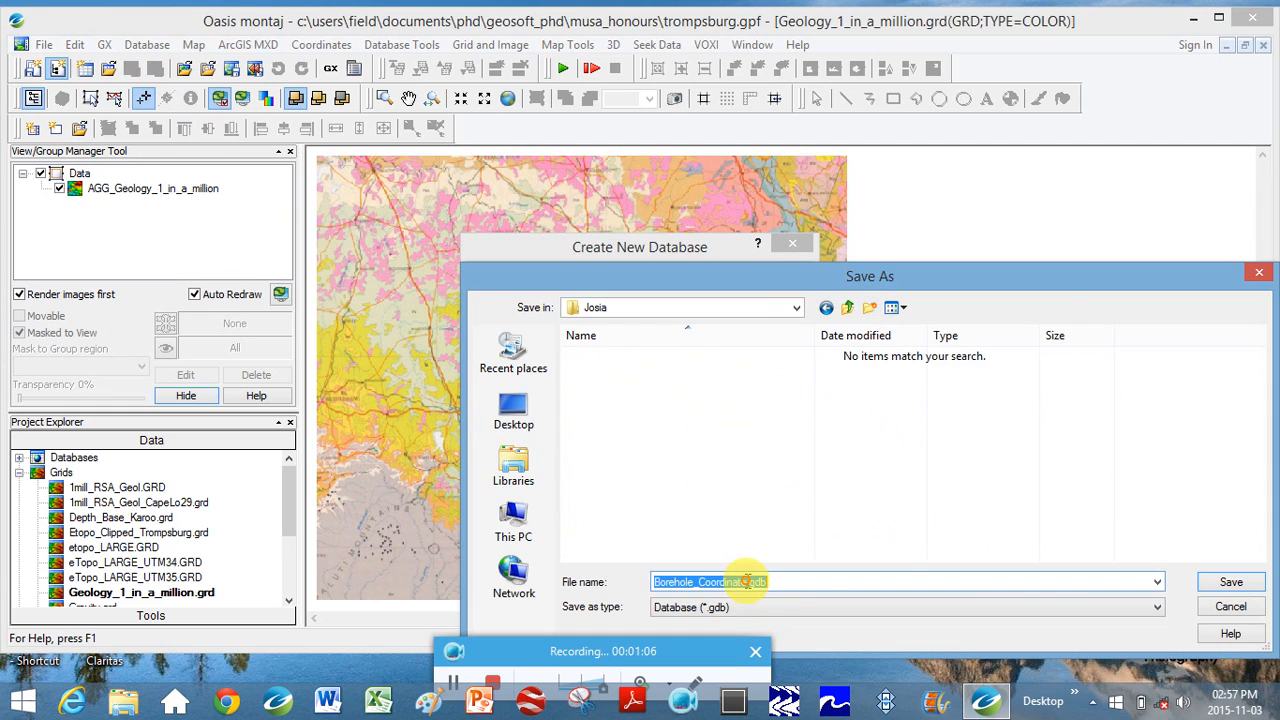
pyautogui.moveTo(748, 582); pyautogui.dragTo(598, 588)
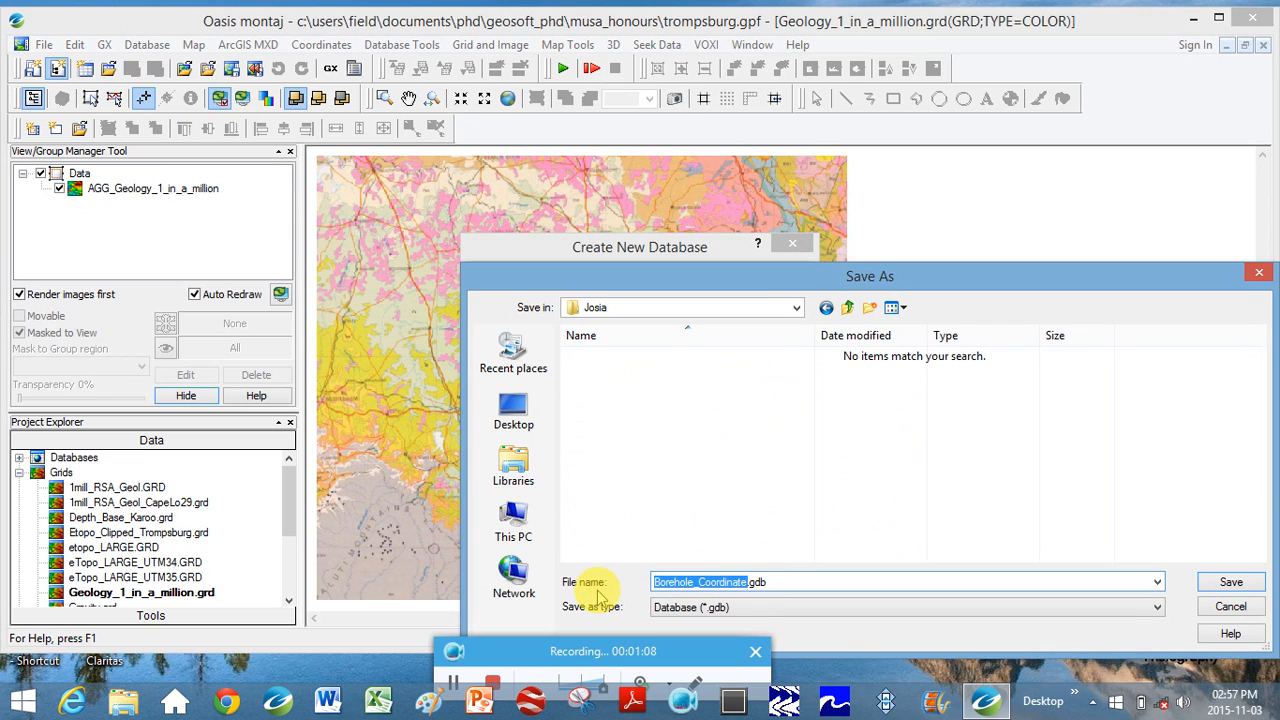
pyautogui.write('Digitise_')
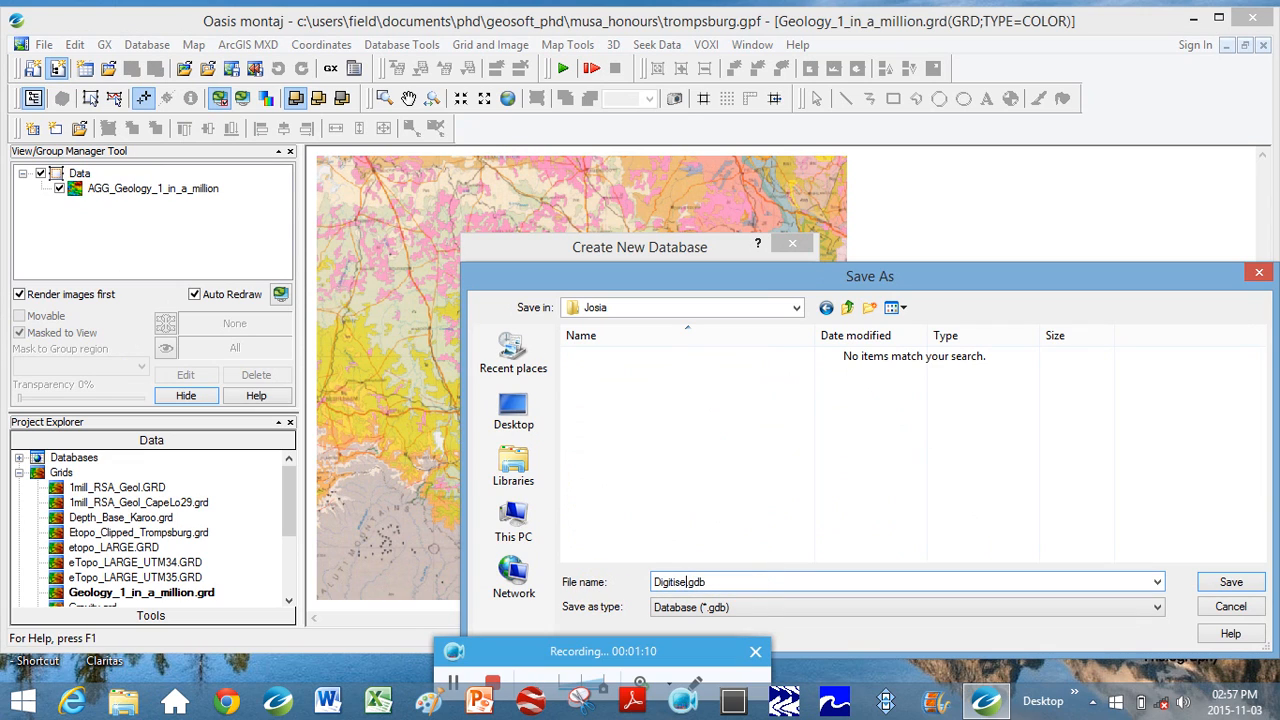
pyautogui.write('Road')
pyautogui.click(1230, 582)
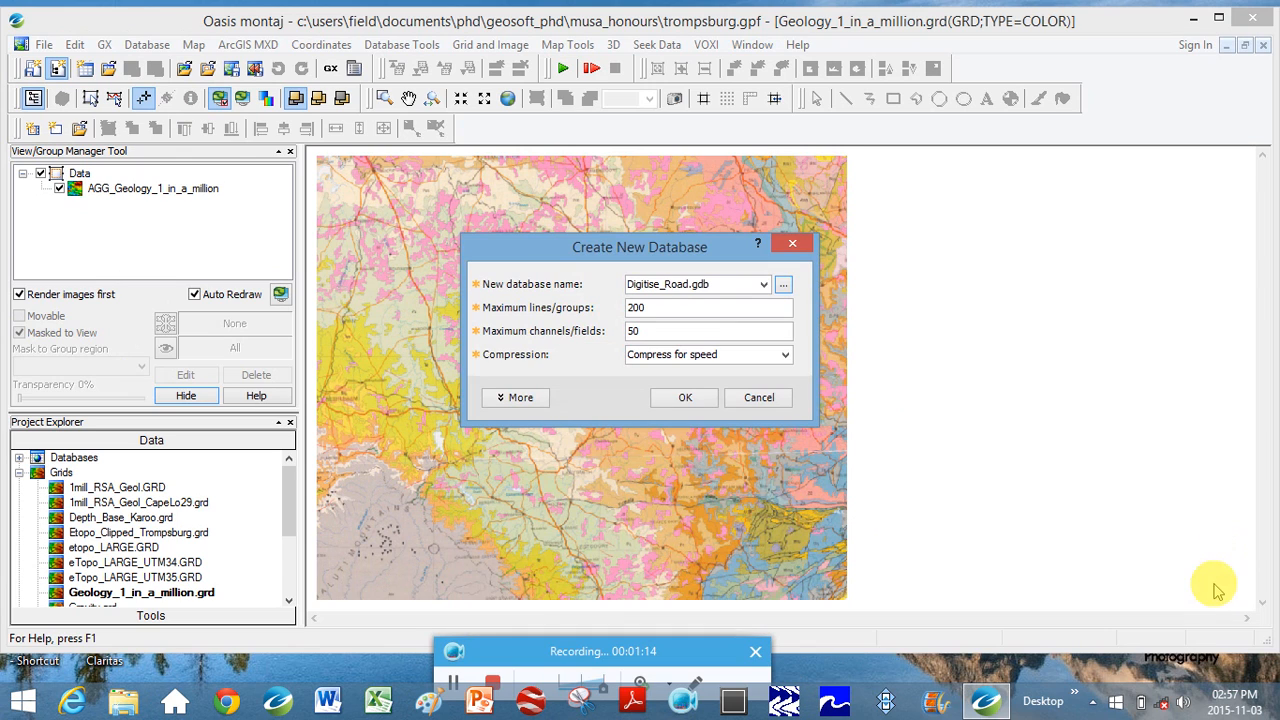
pyautogui.click(678, 399)
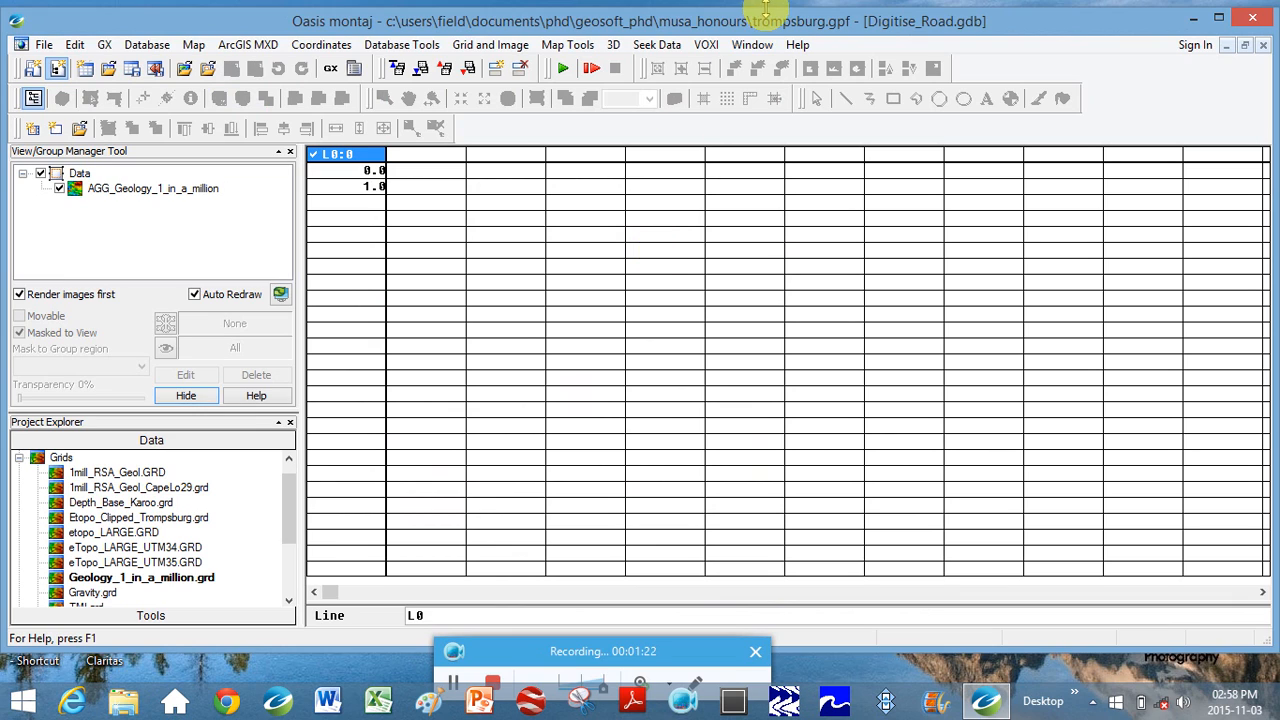
# Step: Tile the database and geology map windows vertically
pyautogui.click(748, 46)
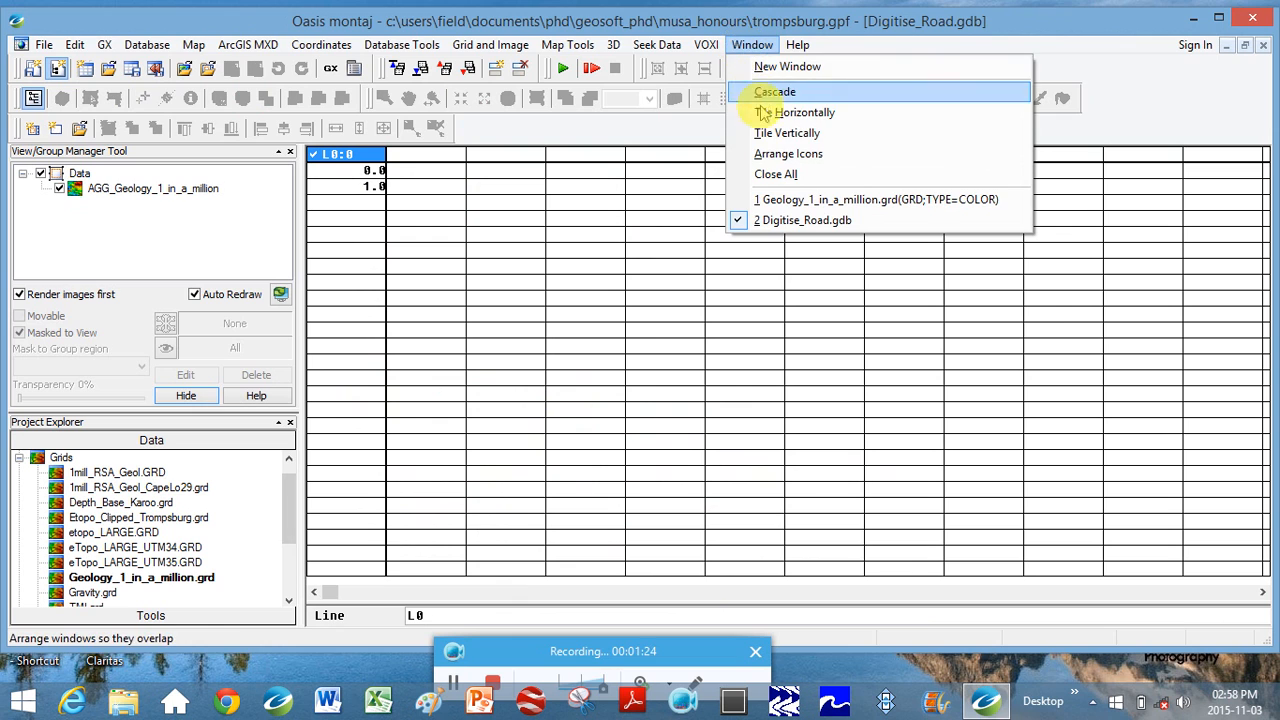
pyautogui.click(760, 132)
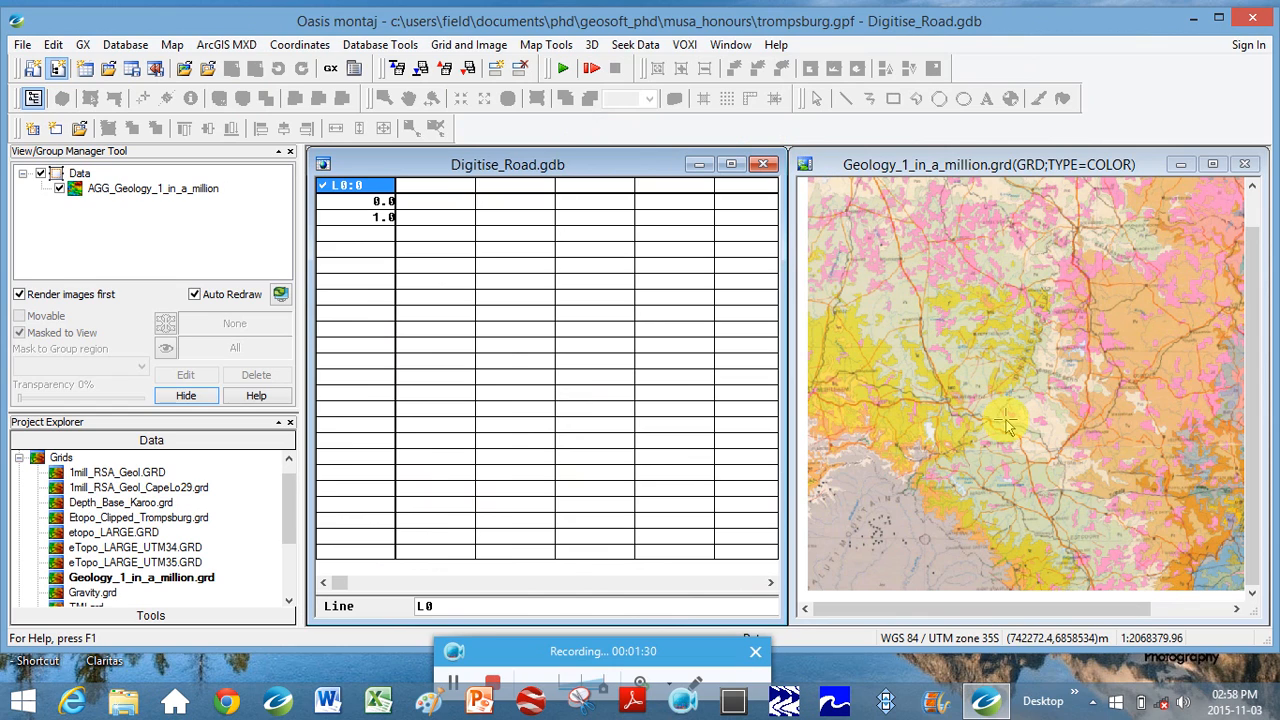
# Step: Start a grid profile extraction with Gravity.grd as Grid1 and 0 as the new line name
pyautogui.click(462, 46)
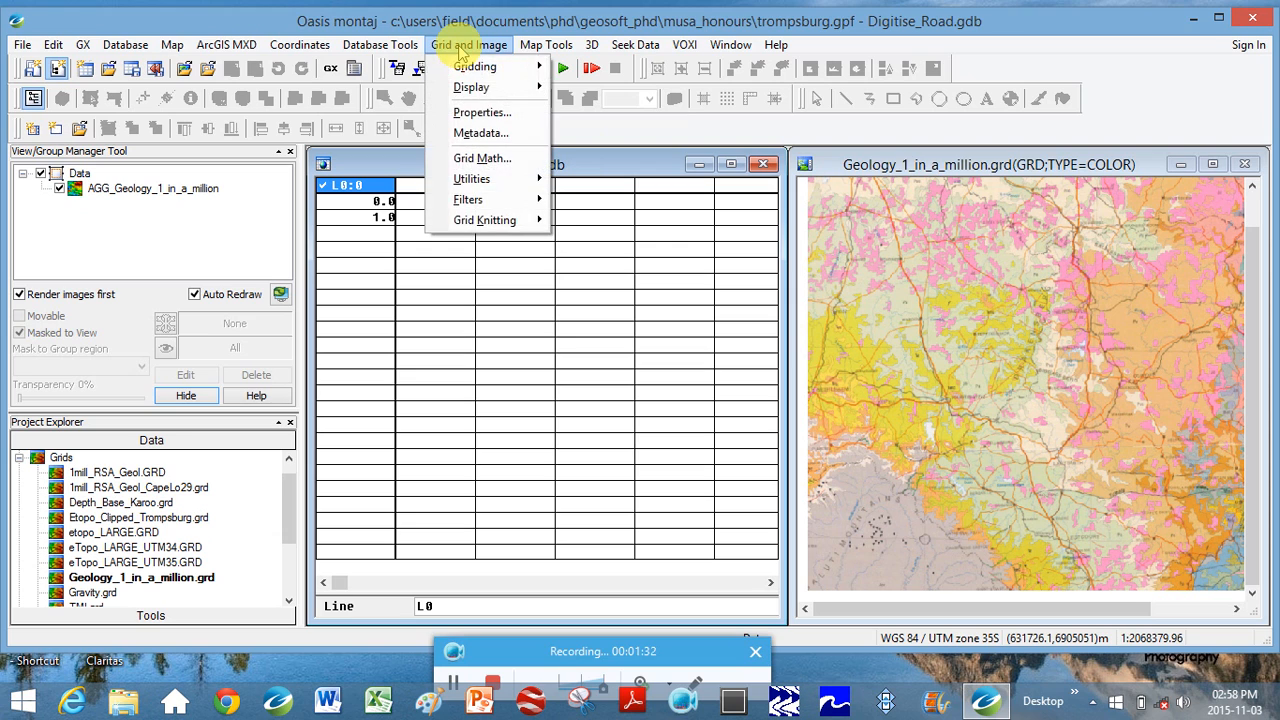
pyautogui.moveTo(498, 182)
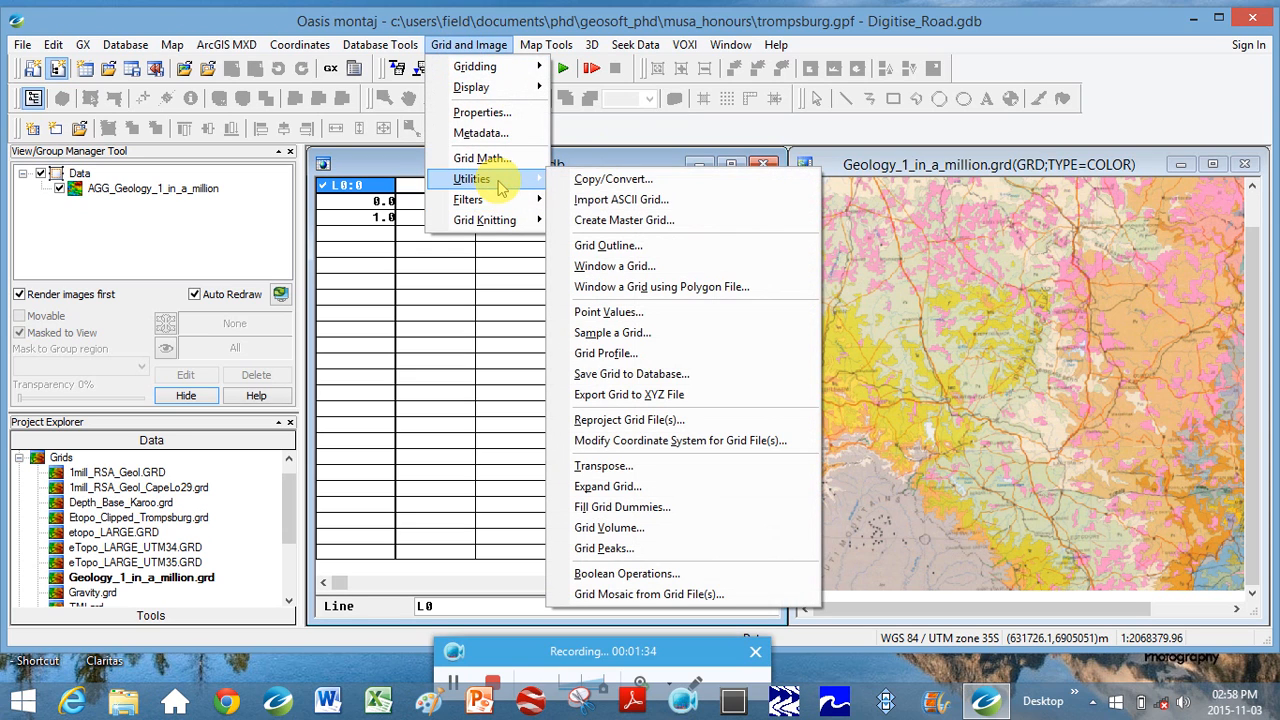
pyautogui.click(628, 356)
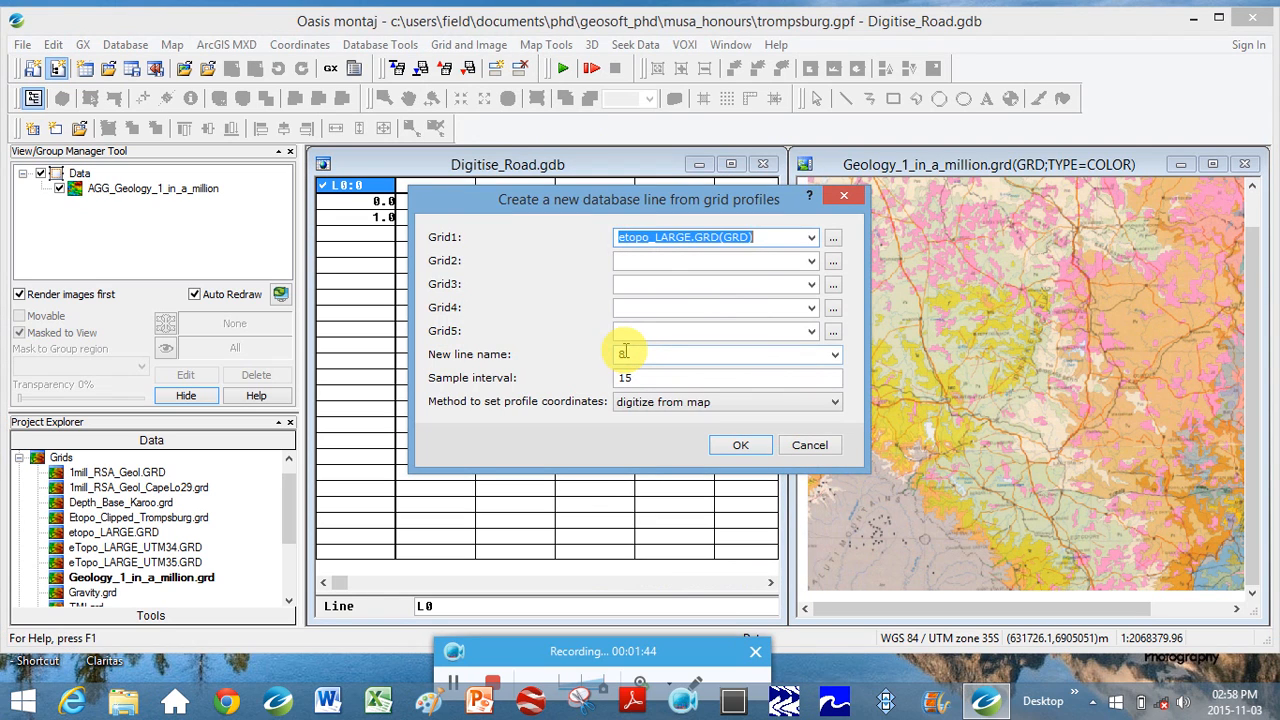
pyautogui.click(812, 237)
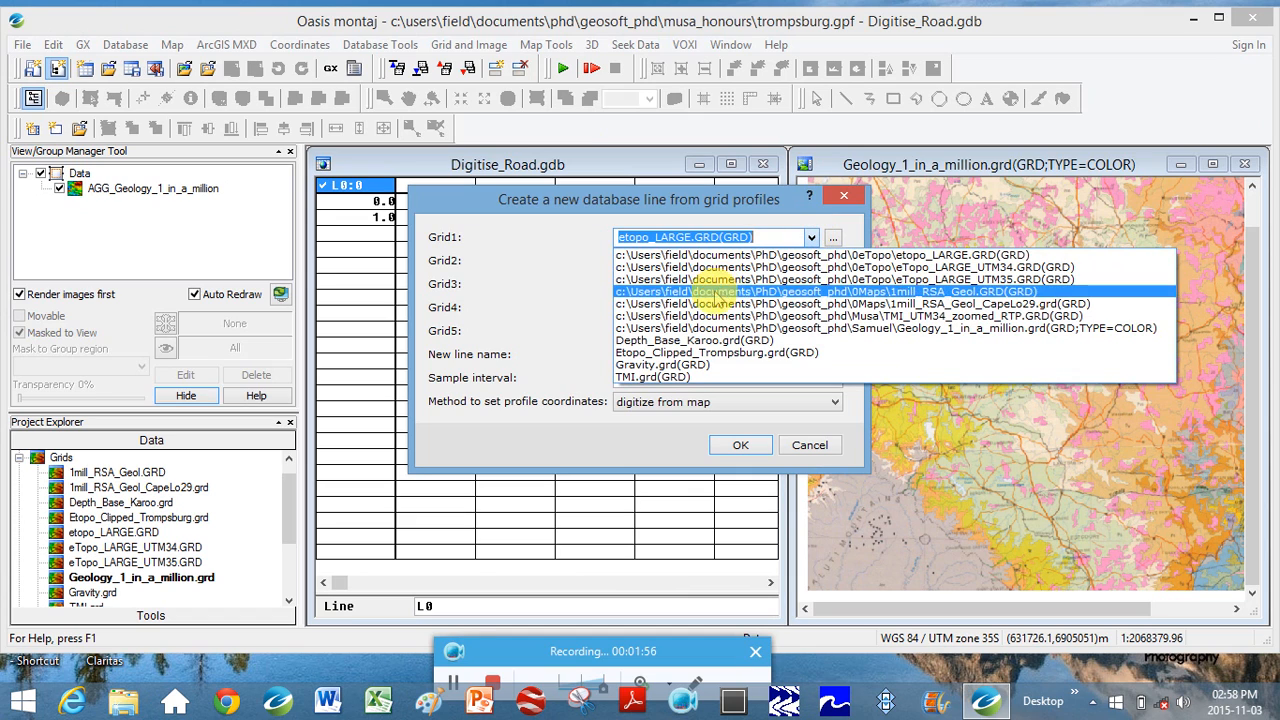
pyautogui.click(657, 366)
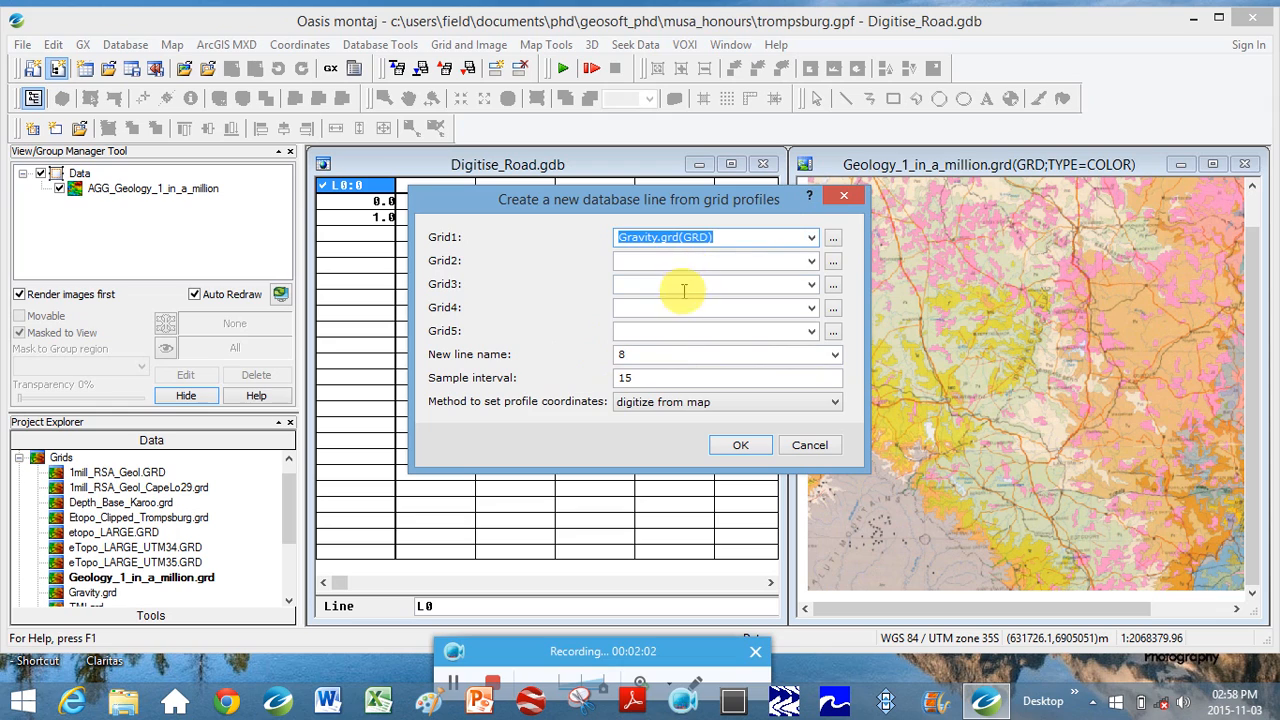
pyautogui.click(644, 354)
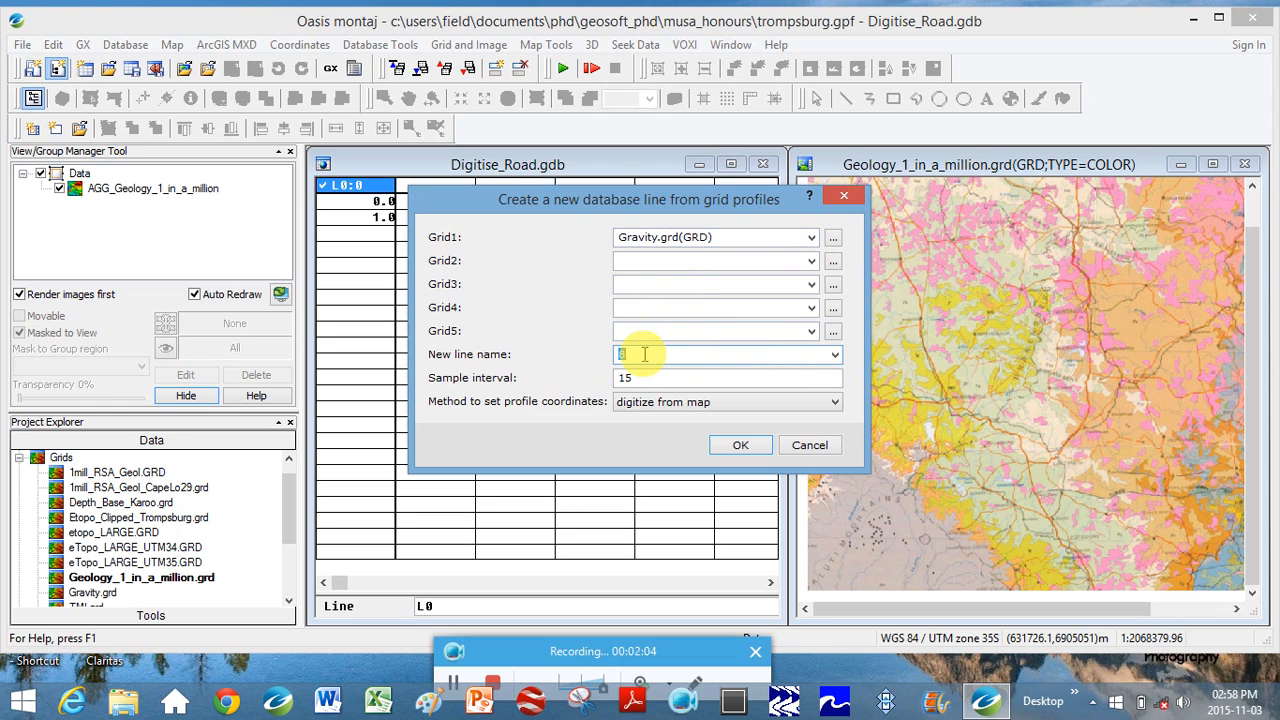
pyautogui.write('0')
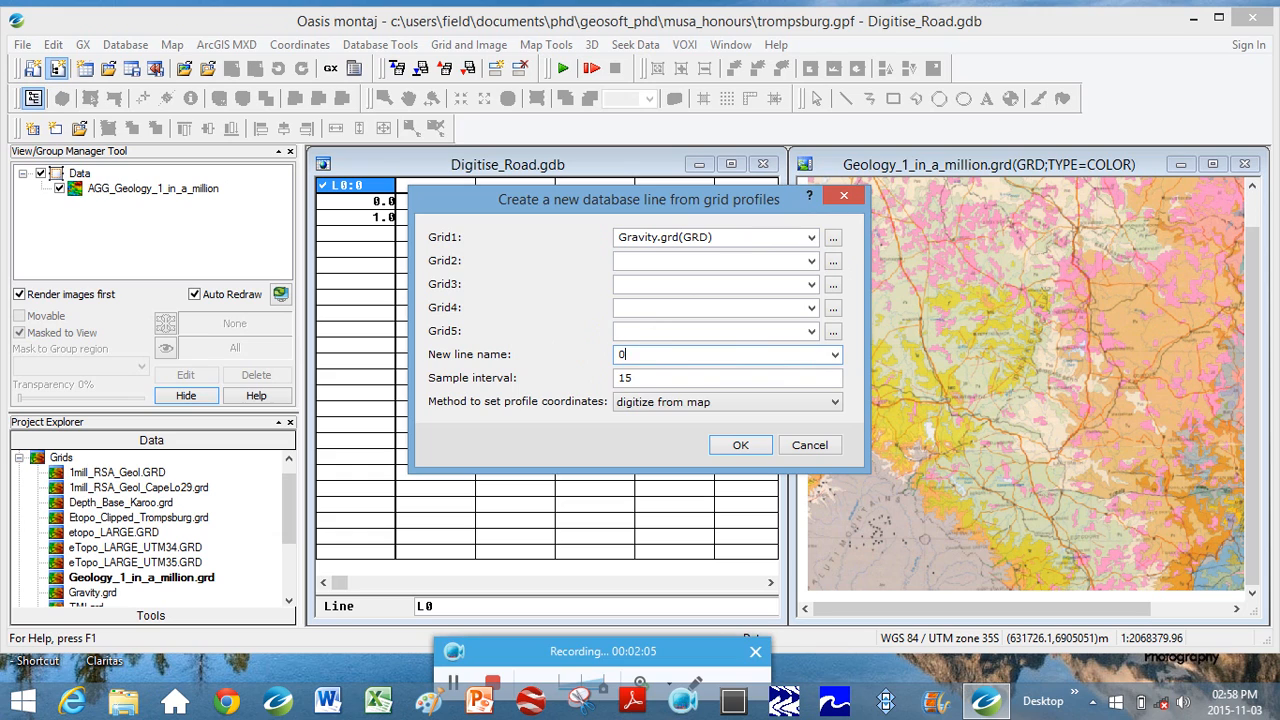
# Step: Set the sample interval to 10000, keep digitize from map as the coordinate method, and begin the profile extraction
pyautogui.click(645, 378)
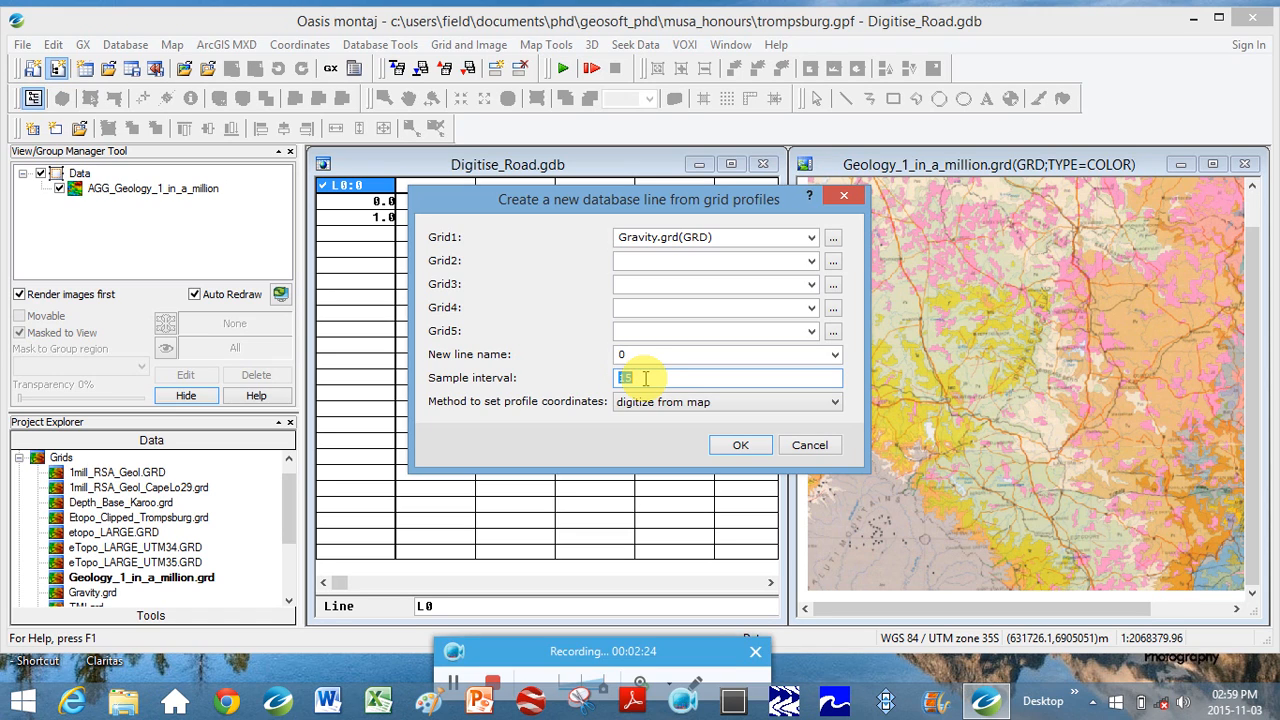
pyautogui.write('100')
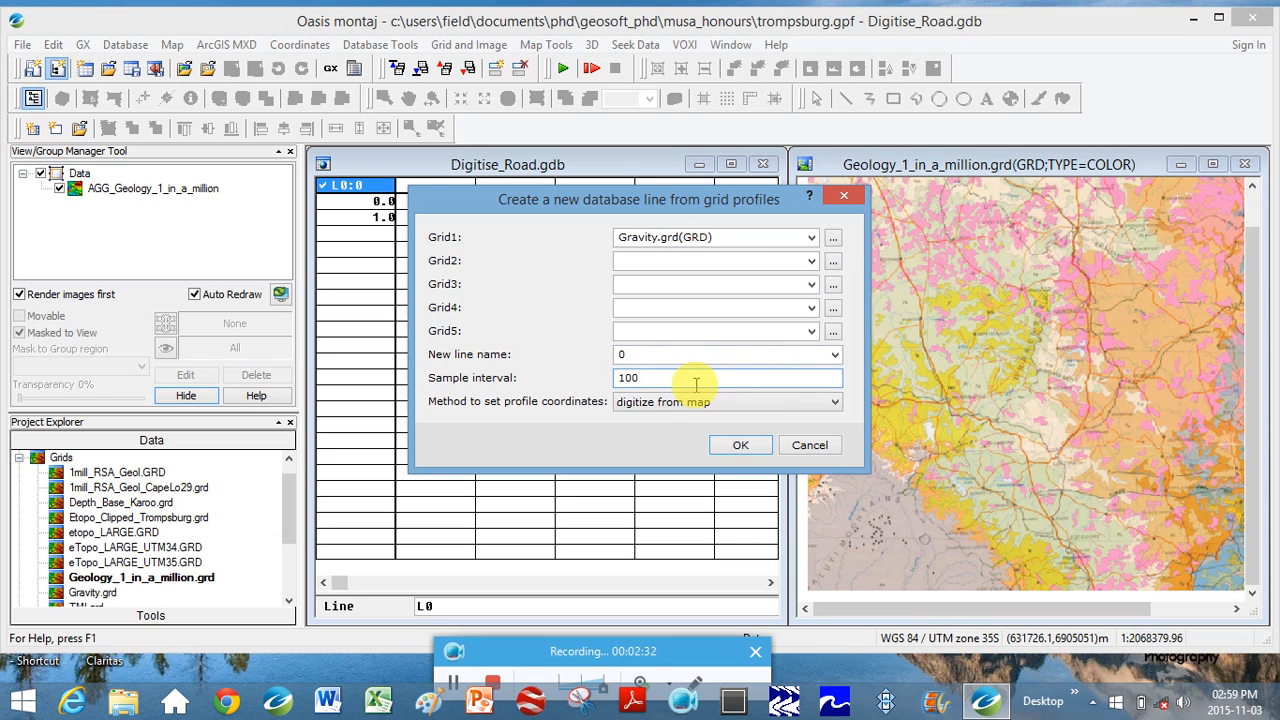
pyautogui.write('0')
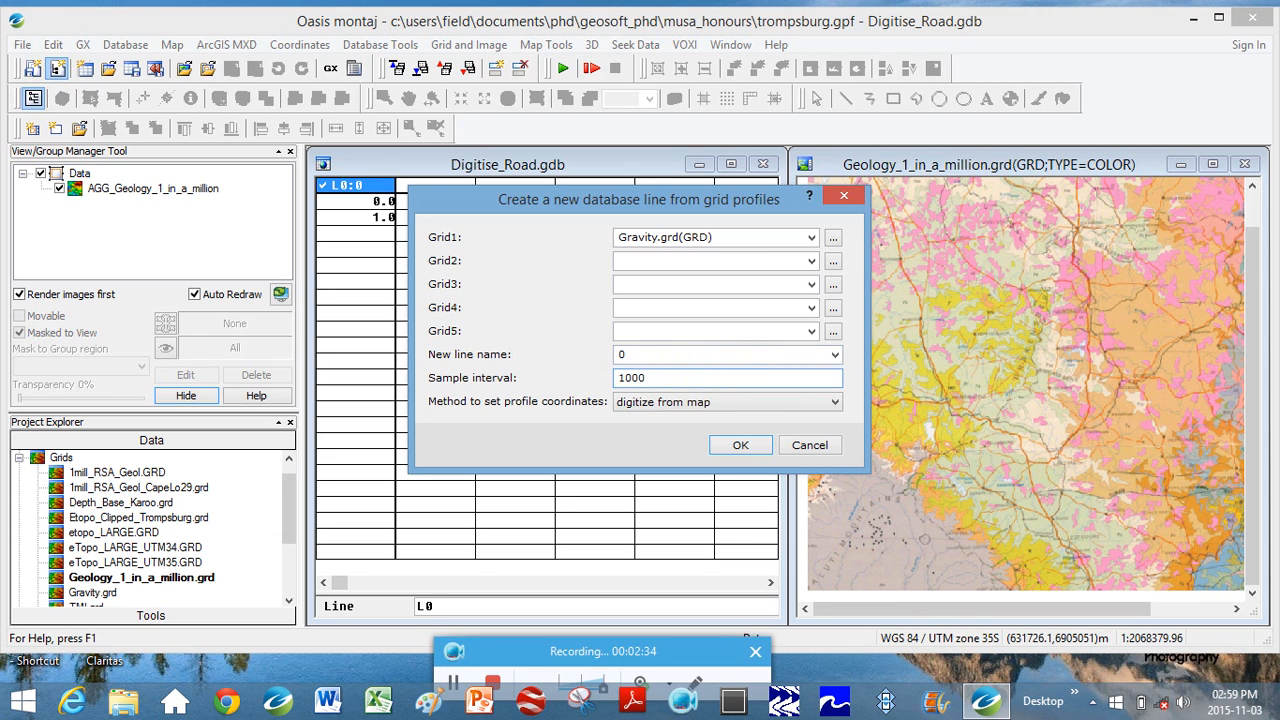
pyautogui.write('0')
pyautogui.click(835, 402)
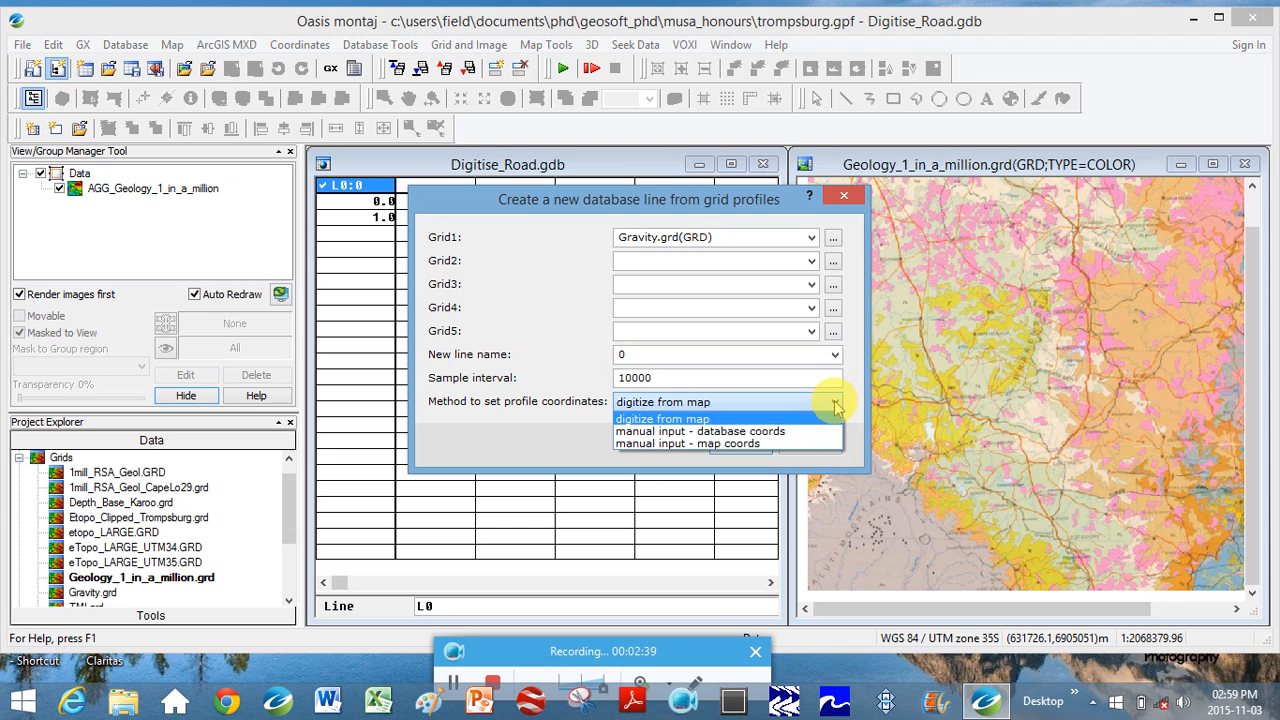
pyautogui.click(782, 407)
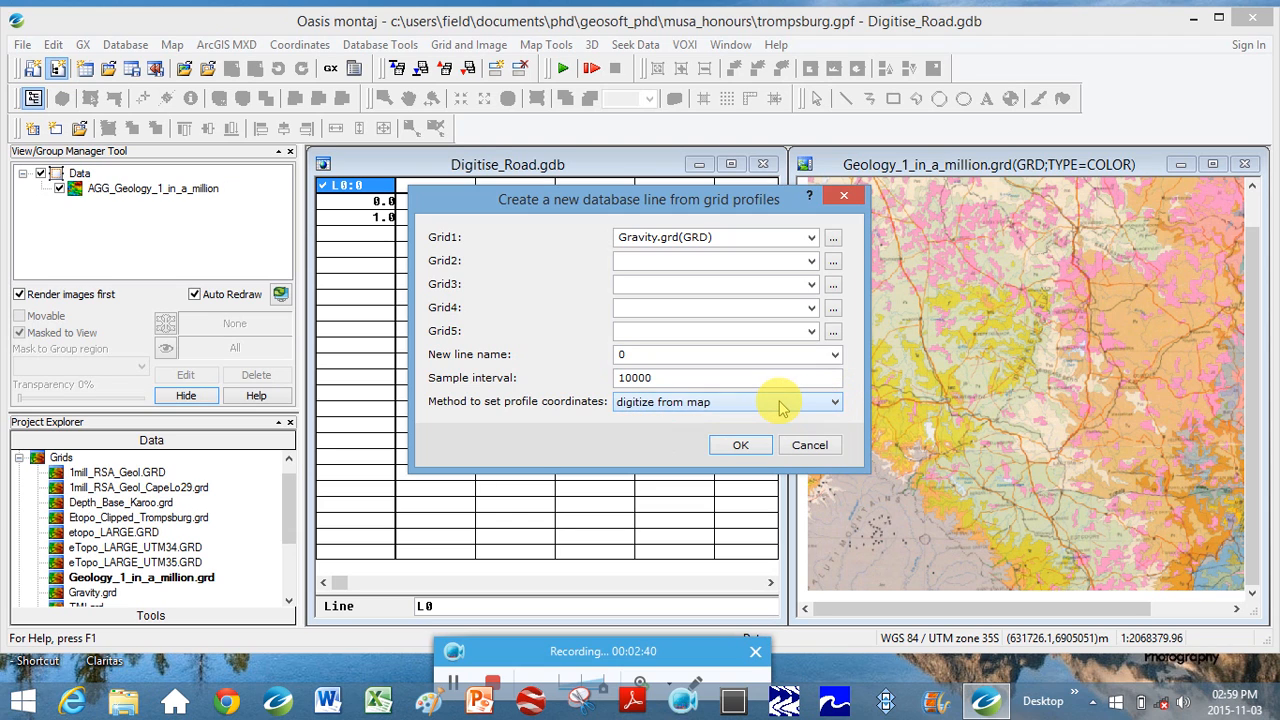
pyautogui.click(740, 445)
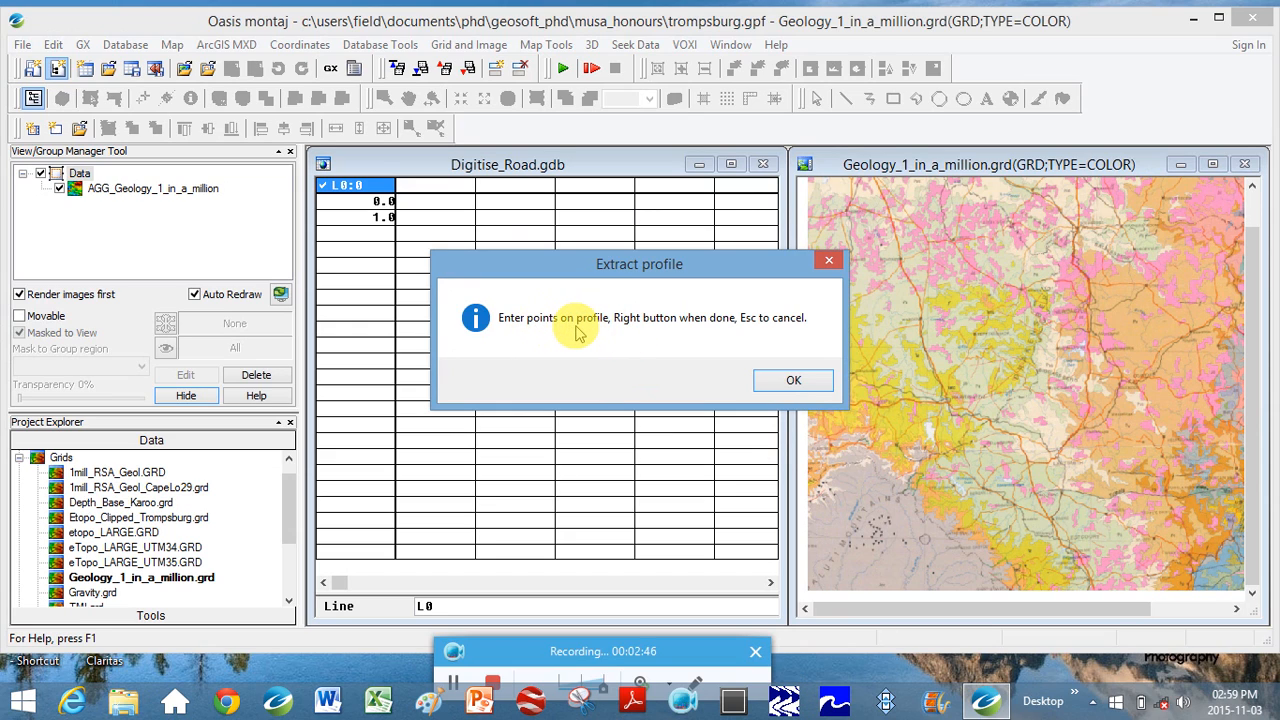
pyautogui.click(793, 384)
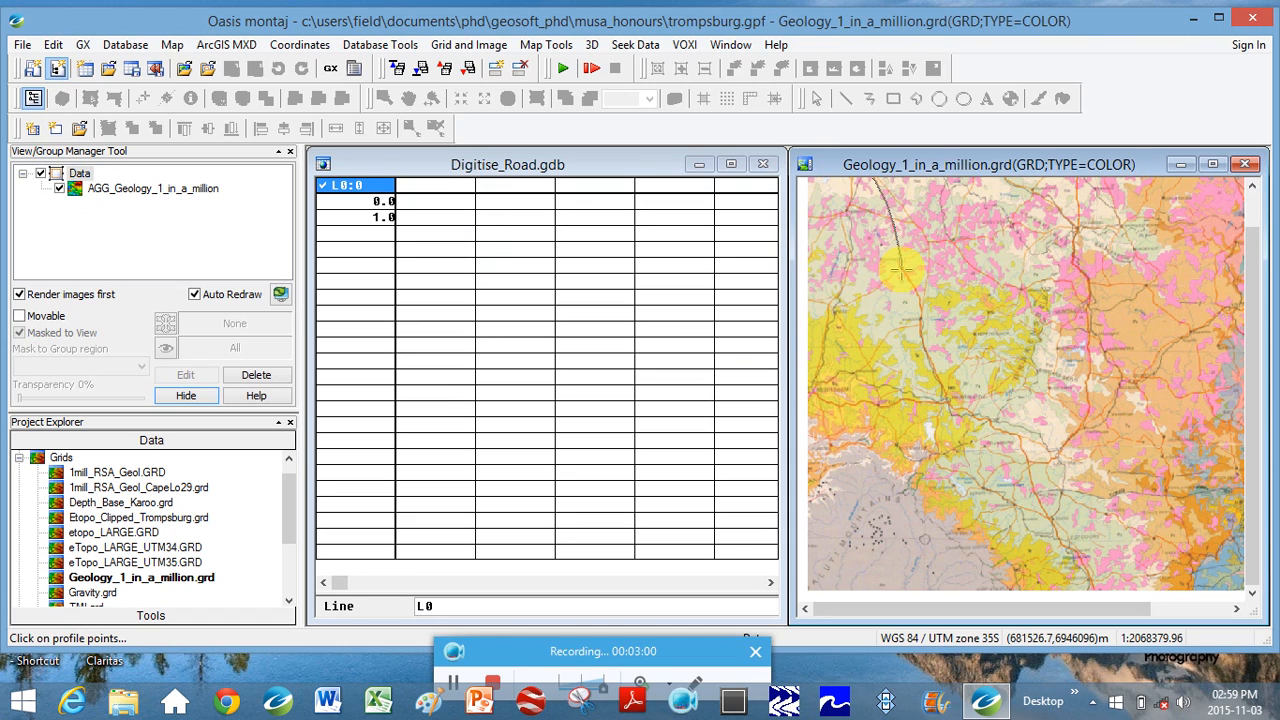
# Step: Digitise profile points along the main road on the geology map, southeast past Harrismith to the bend west of Ladysmith
pyautogui.click(918, 293)
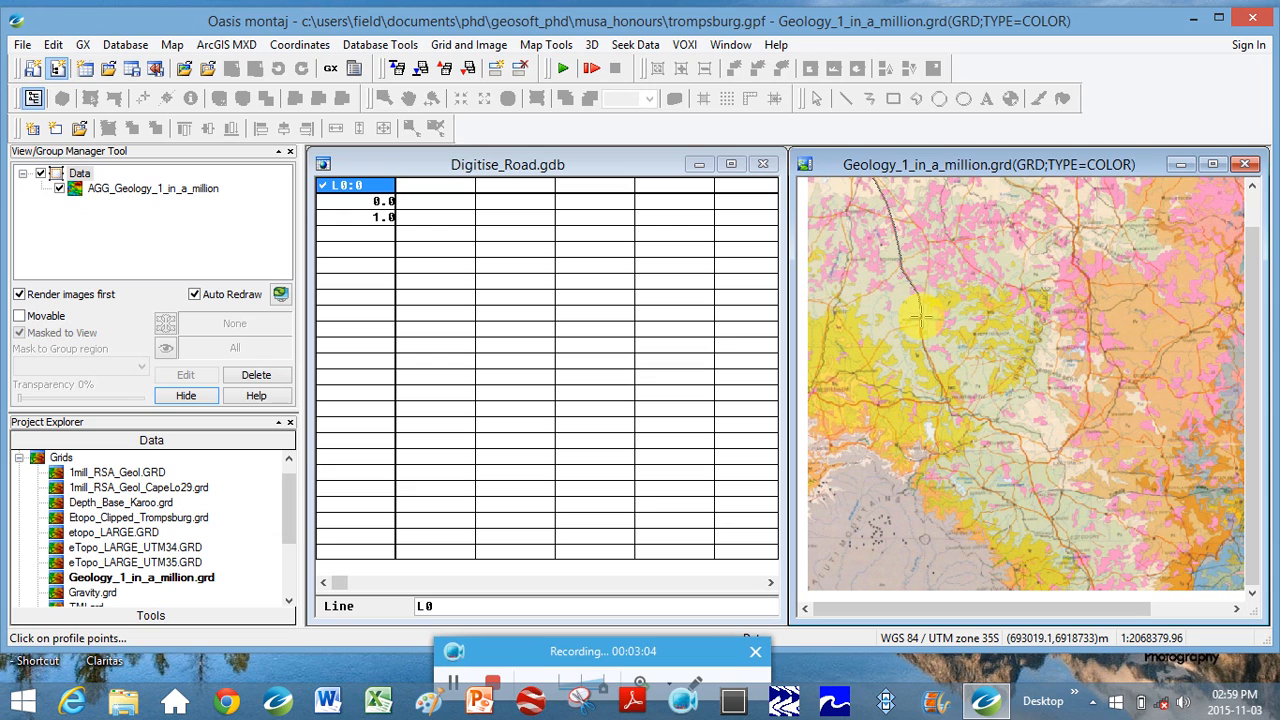
pyautogui.rightClick(921, 318)
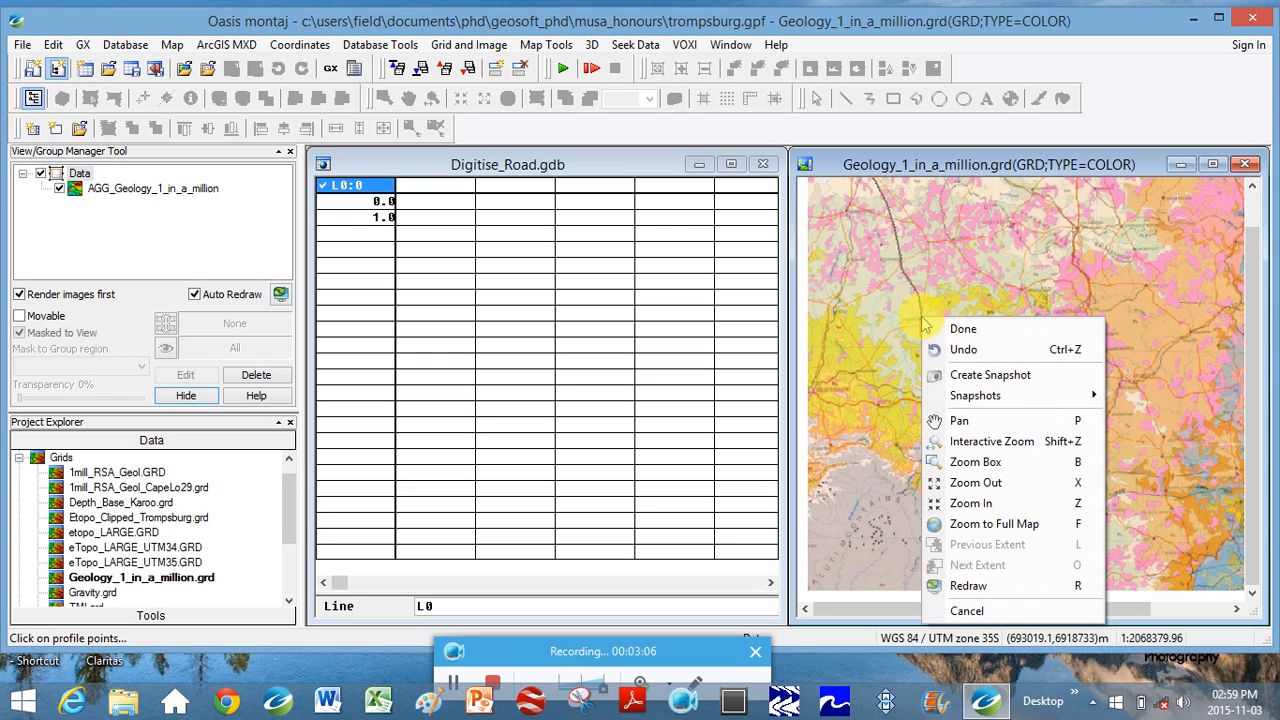
pyautogui.click(969, 504)
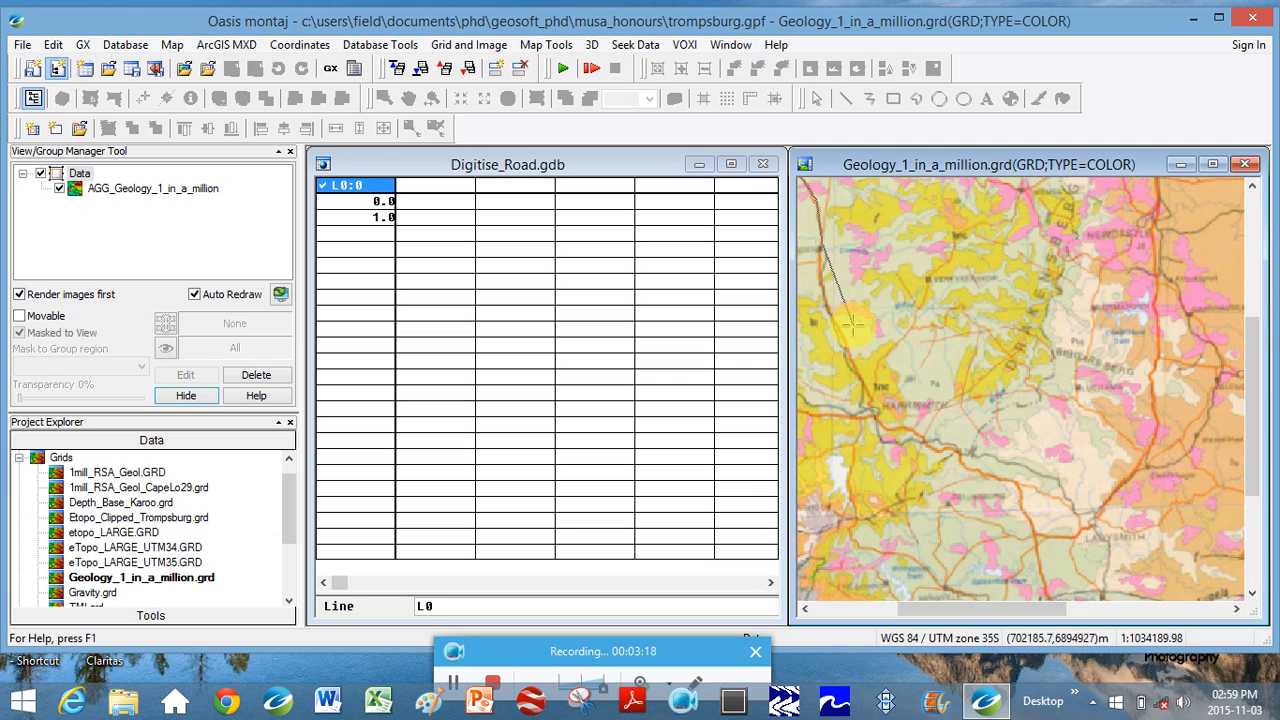
pyautogui.click(821, 281)
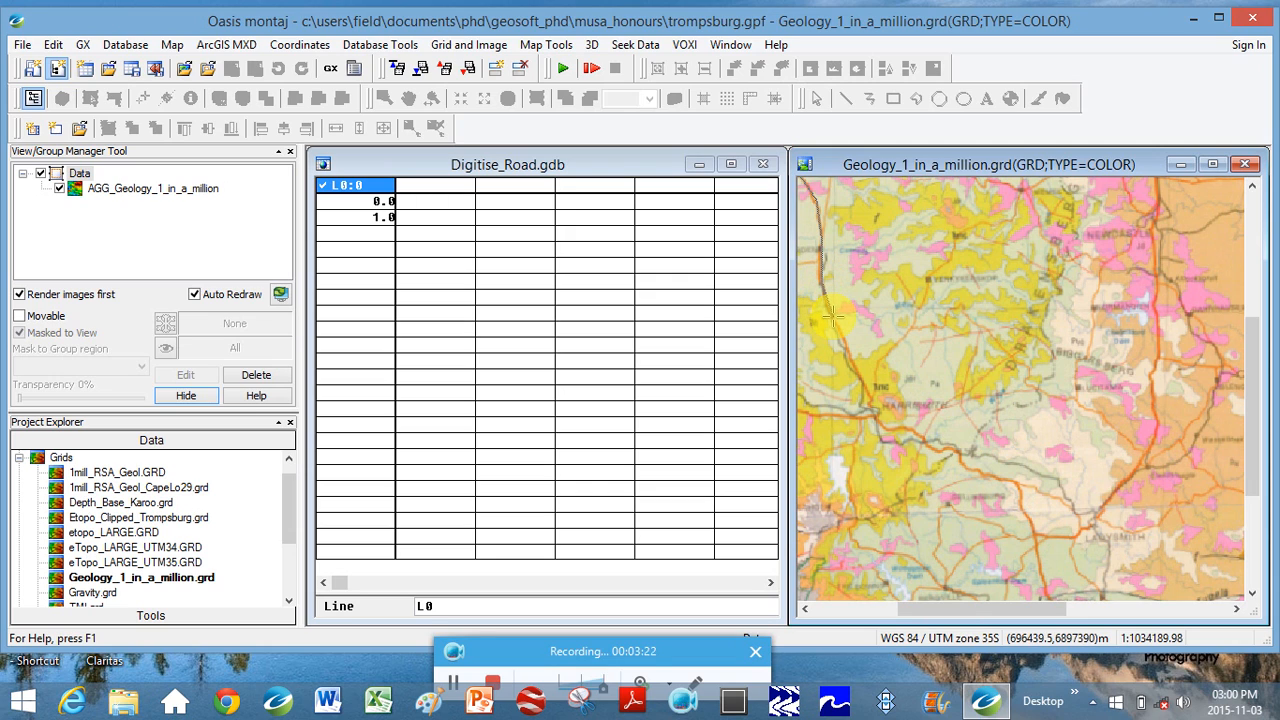
pyautogui.click(833, 316)
pyautogui.click(860, 376)
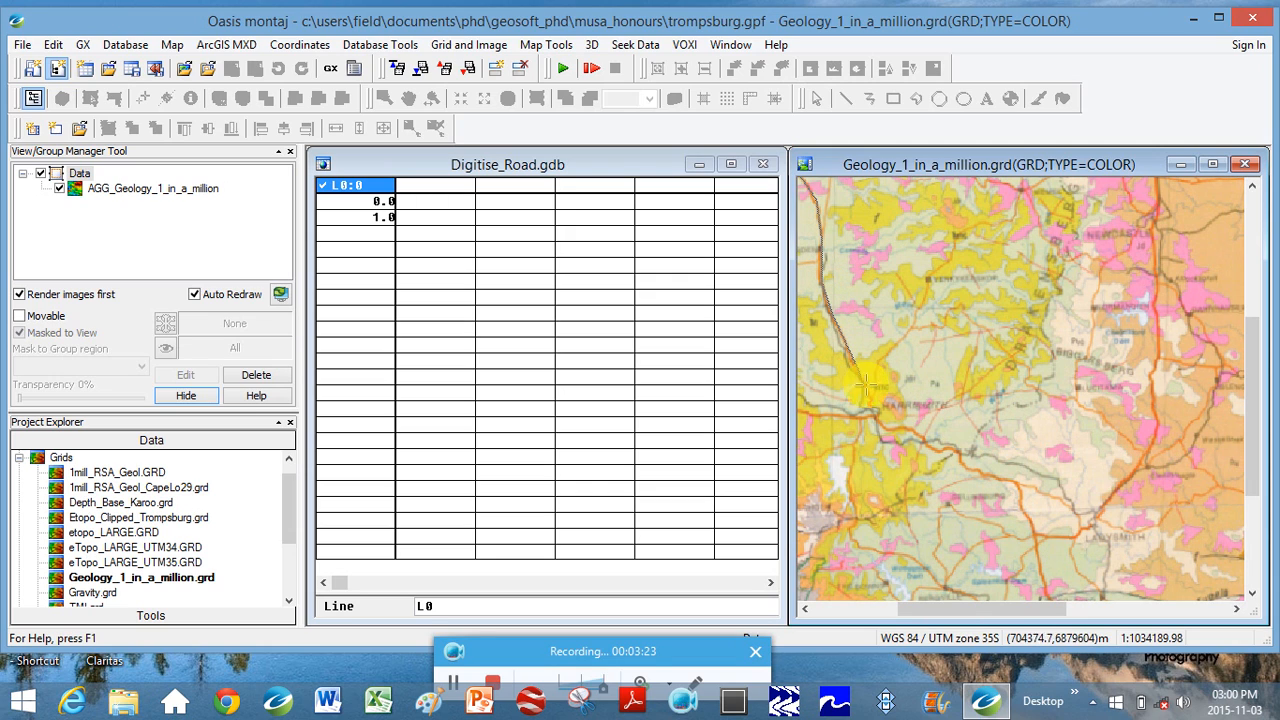
pyautogui.click(886, 433)
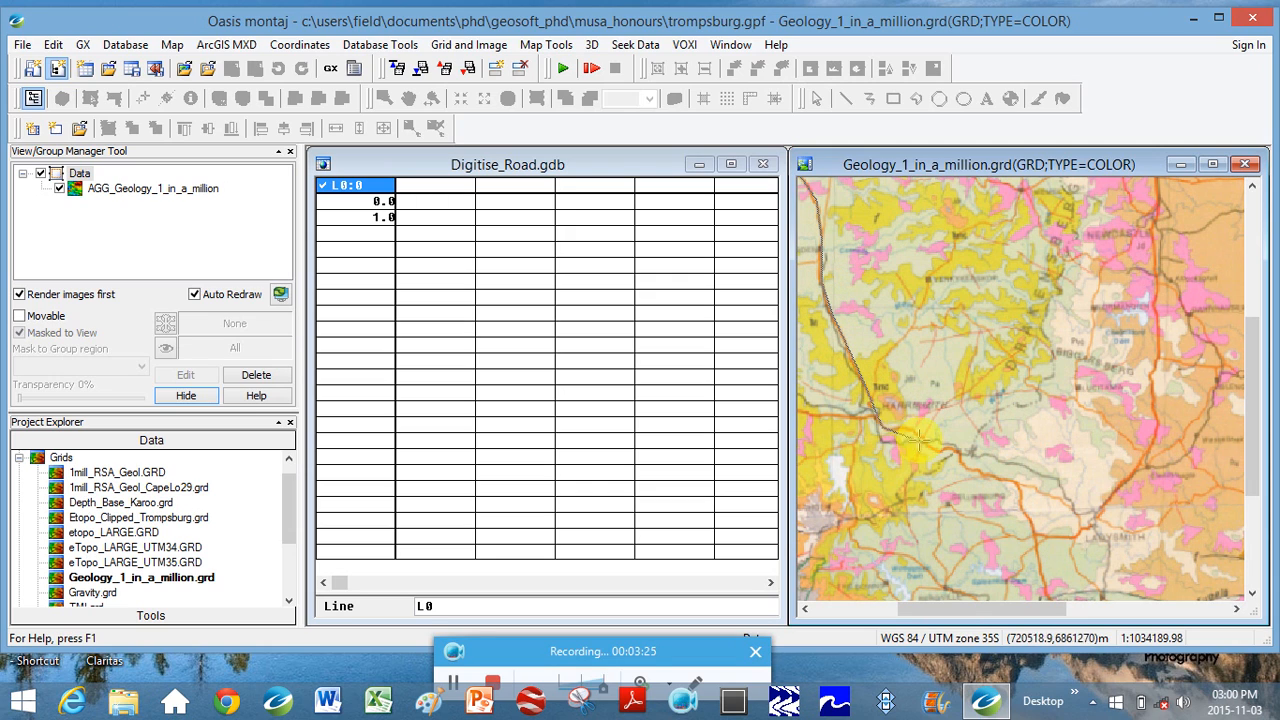
pyautogui.click(1018, 487)
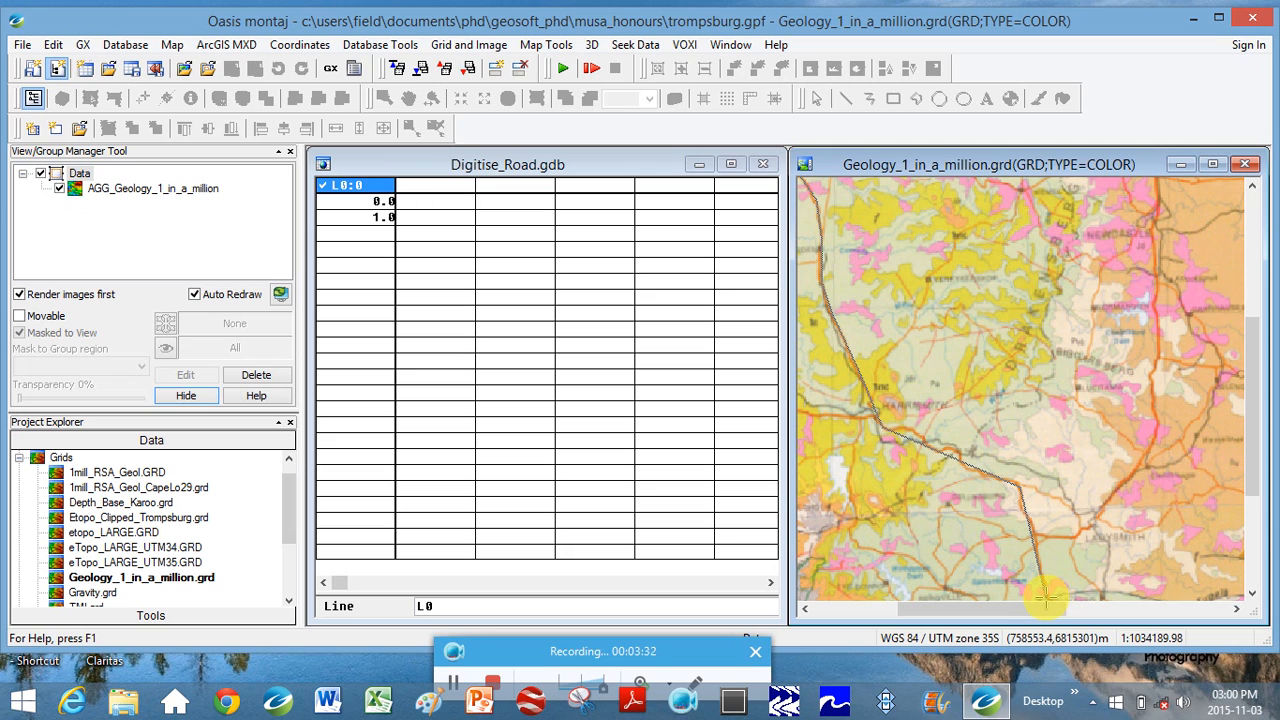
# Step: Continue the profile points along the road past Estcourt to the southern edge of the map and finish the profile
pyautogui.rightClick(1045, 598)
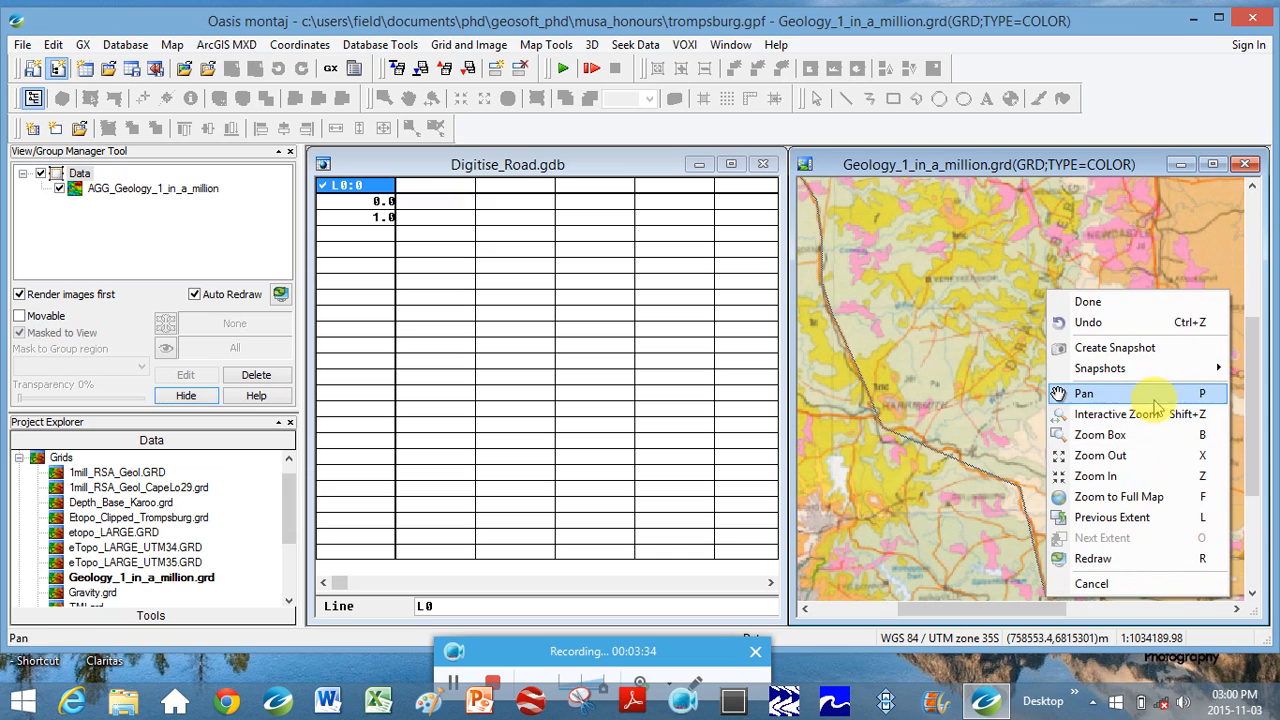
pyautogui.click(1150, 393)
pyautogui.moveTo(1045, 536)
pyautogui.mouseDown()
pyautogui.moveTo(1063, 376)
pyautogui.moveTo(1011, 205)
pyautogui.mouseUp()
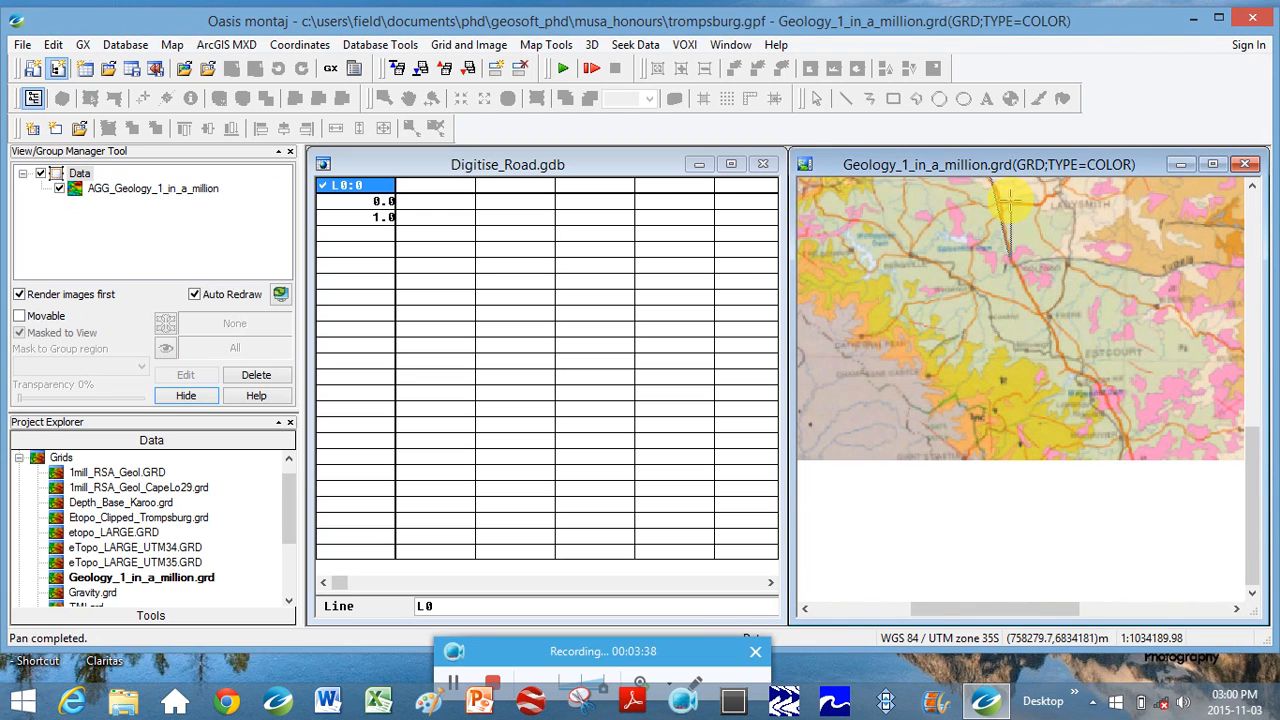
pyautogui.click(1100, 384)
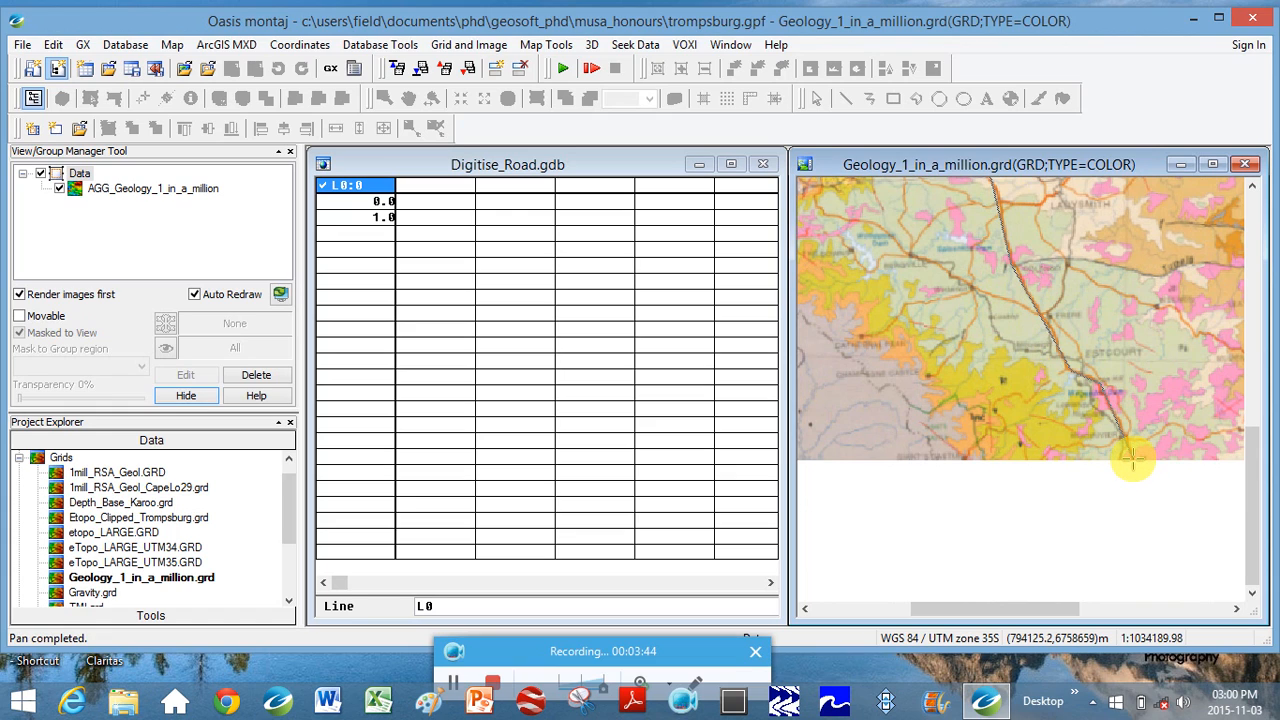
pyautogui.rightClick(1133, 458)
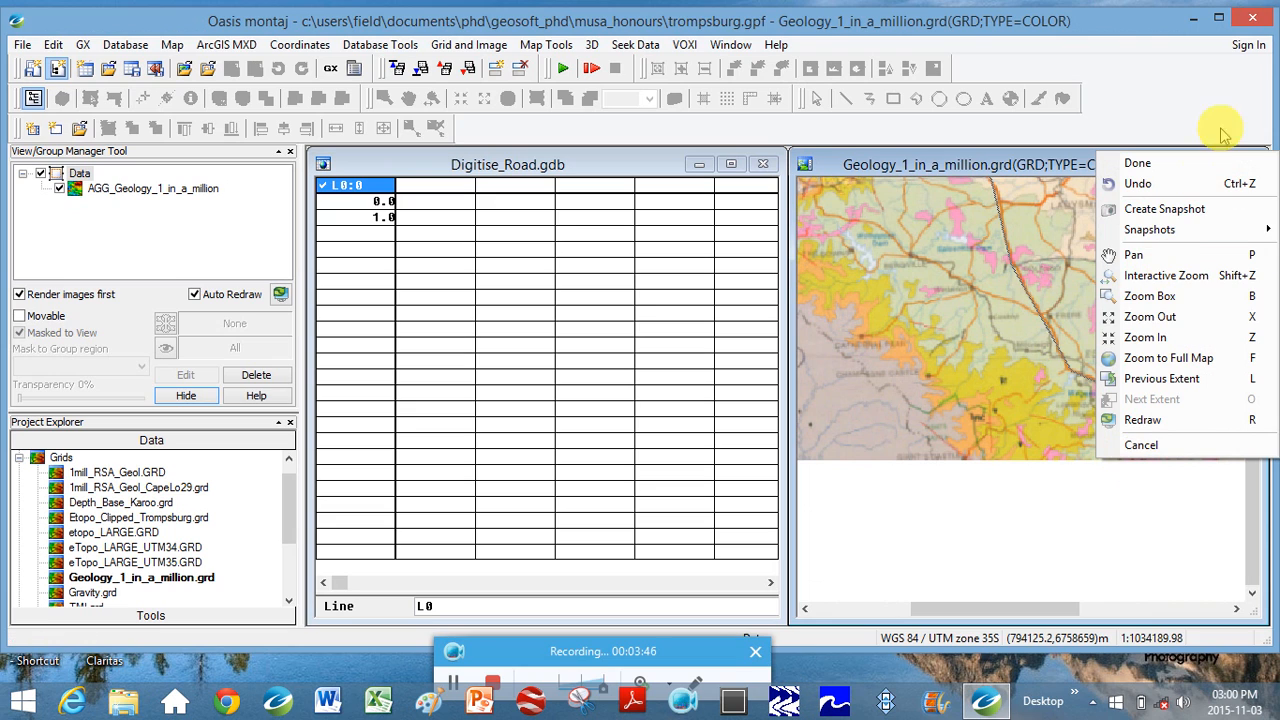
pyautogui.click(1207, 162)
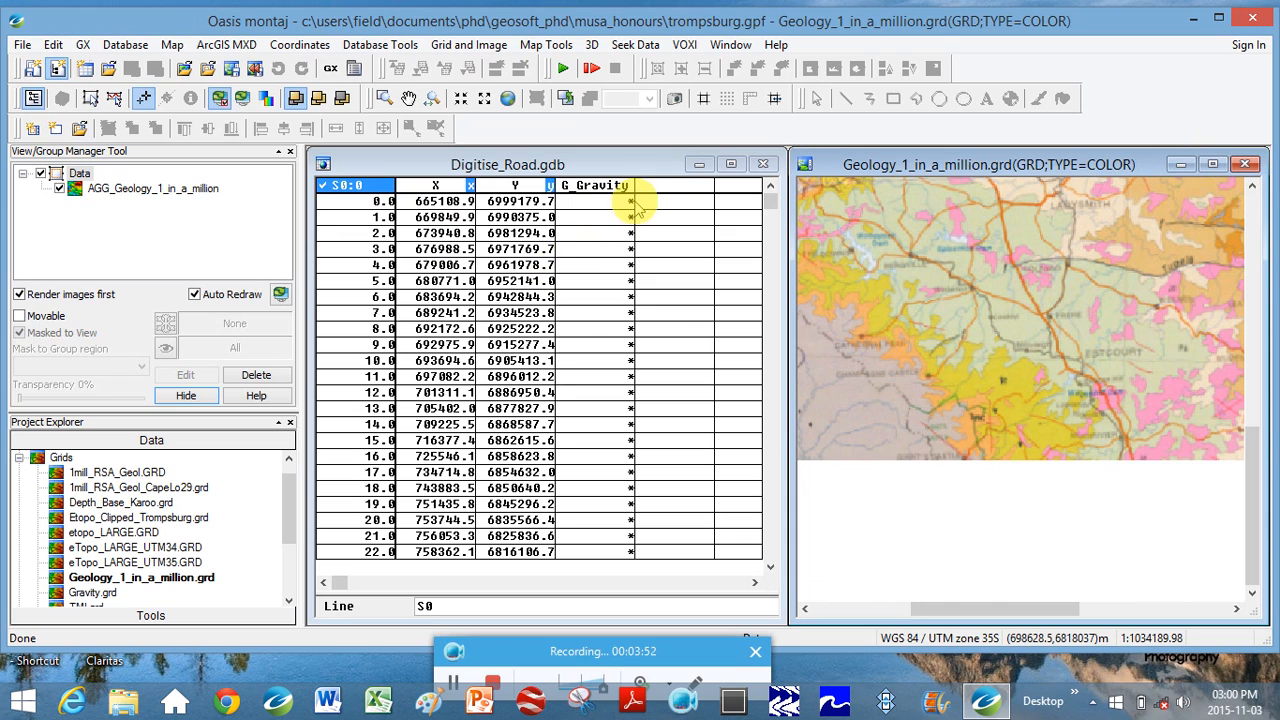
# Step: Widen the G_Gravity column in the database and display the full extent of the geology map
pyautogui.moveTo(634, 185); pyautogui.dragTo(649, 186)
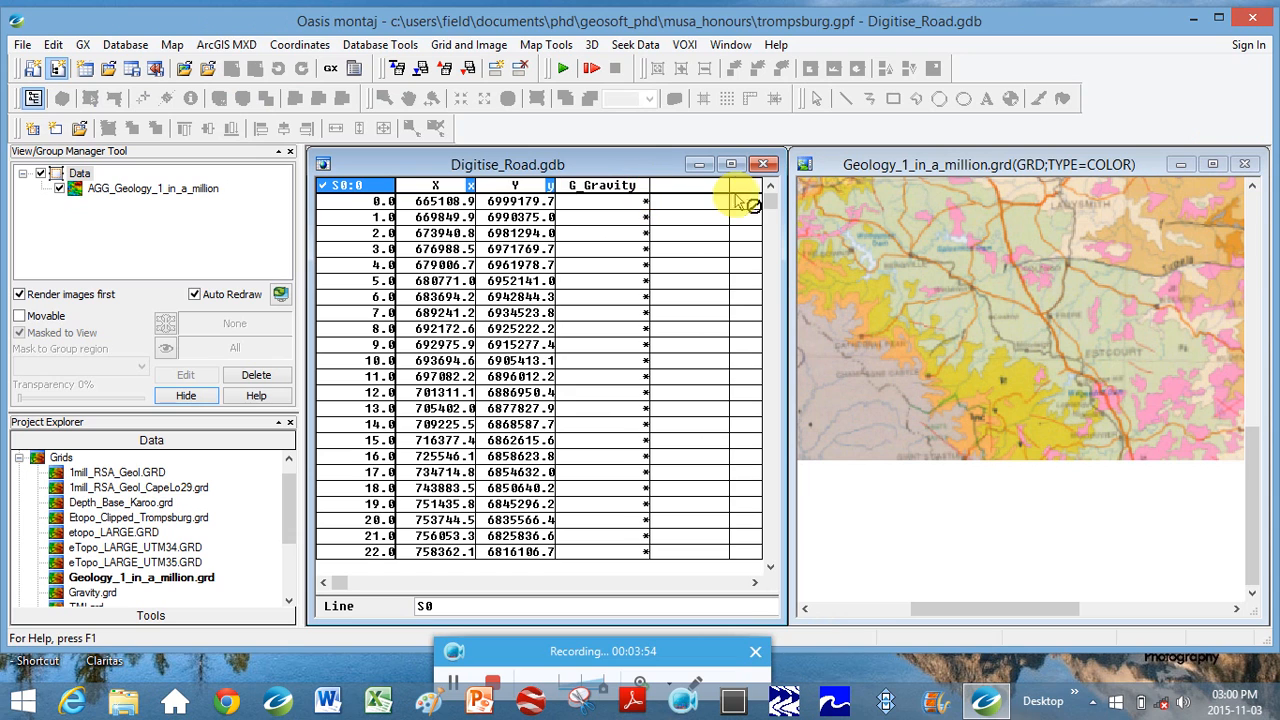
pyautogui.moveTo(770, 205)
pyautogui.mouseDown()
pyautogui.moveTo(767, 560)
pyautogui.moveTo(776, 198)
pyautogui.mouseUp()
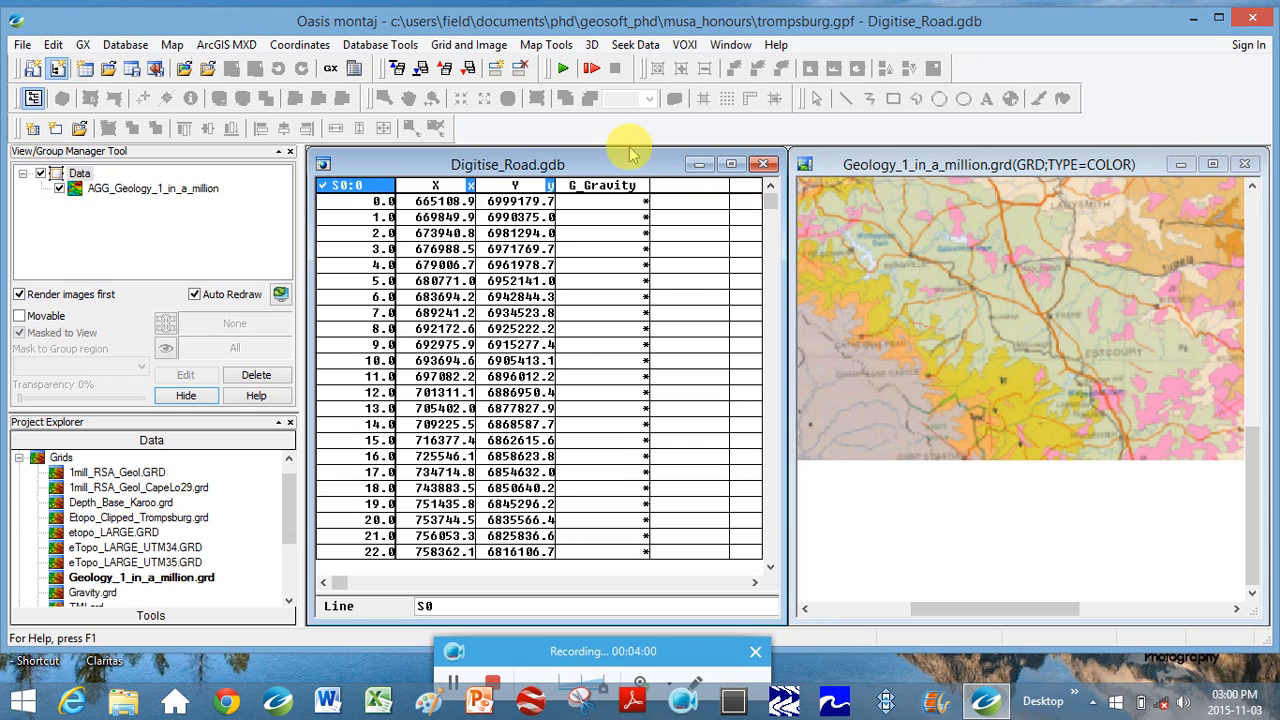
pyautogui.click(908, 170)
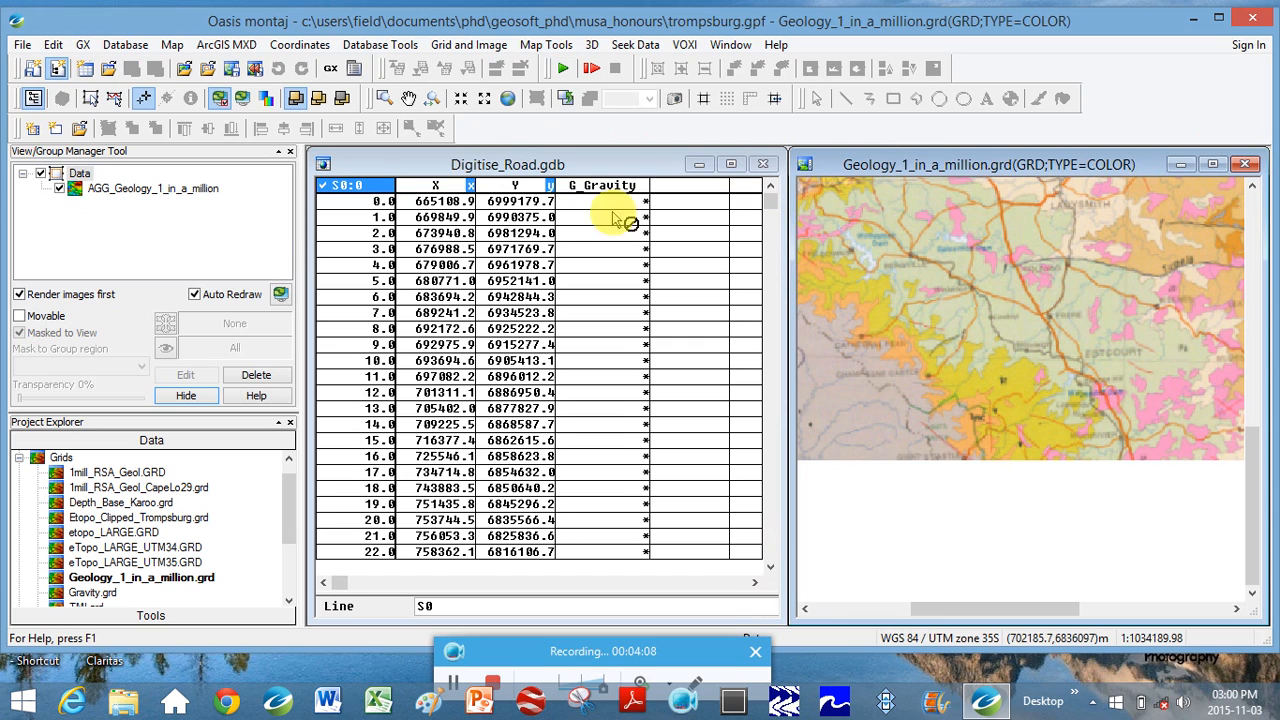
pyautogui.click(509, 100)
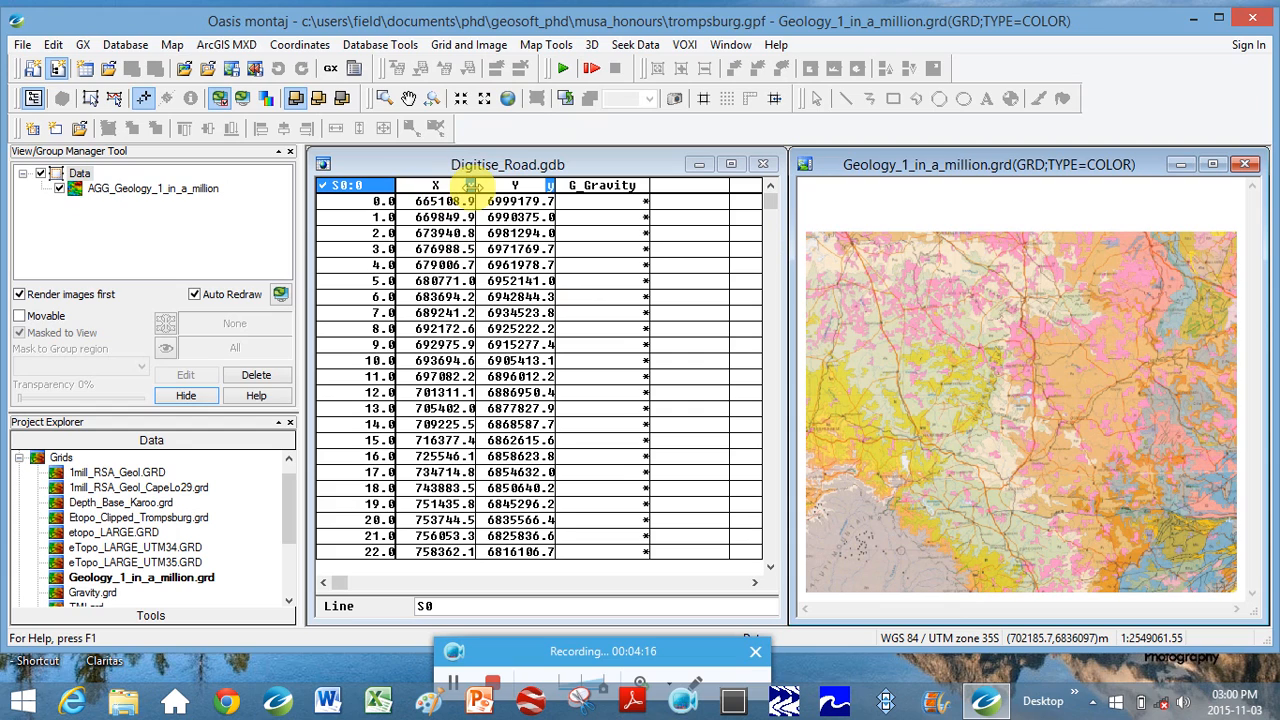
# Step: Georeference the database's X and Y channels as current X,Y in projected UTM zone 35S, WGS 84, with metre units
pyautogui.click(293, 47)
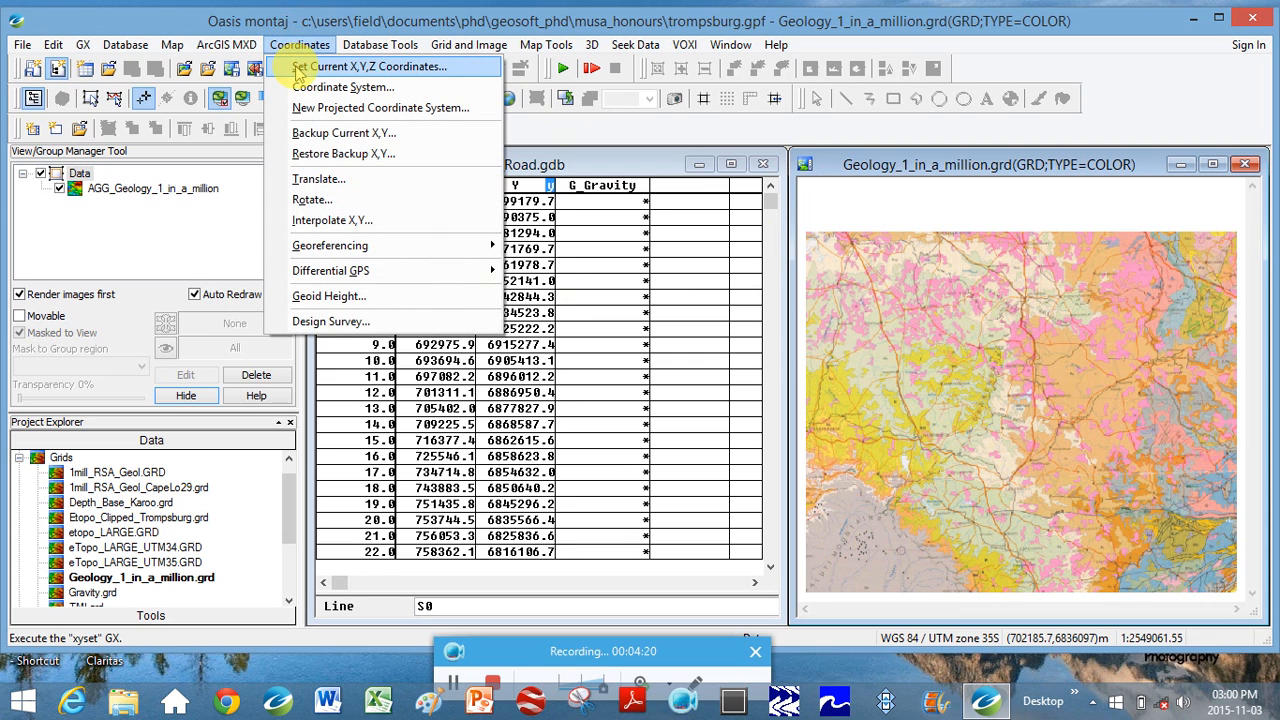
pyautogui.click(298, 87)
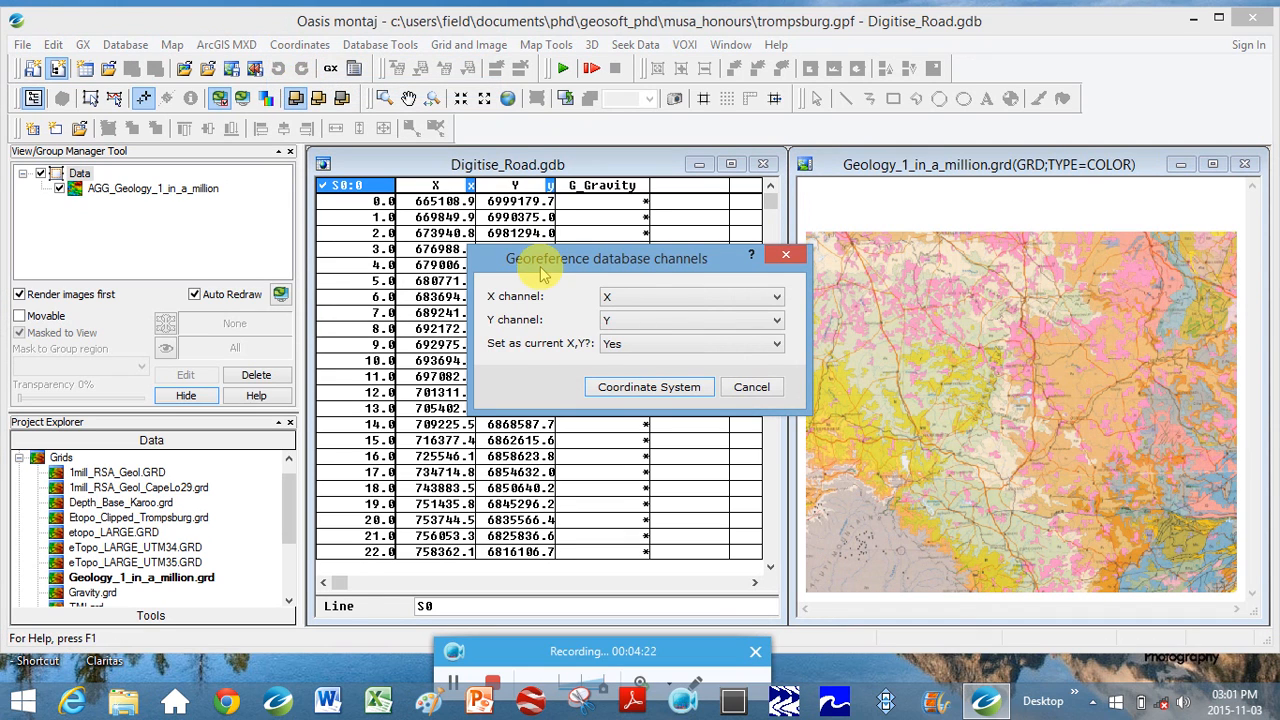
pyautogui.click(662, 392)
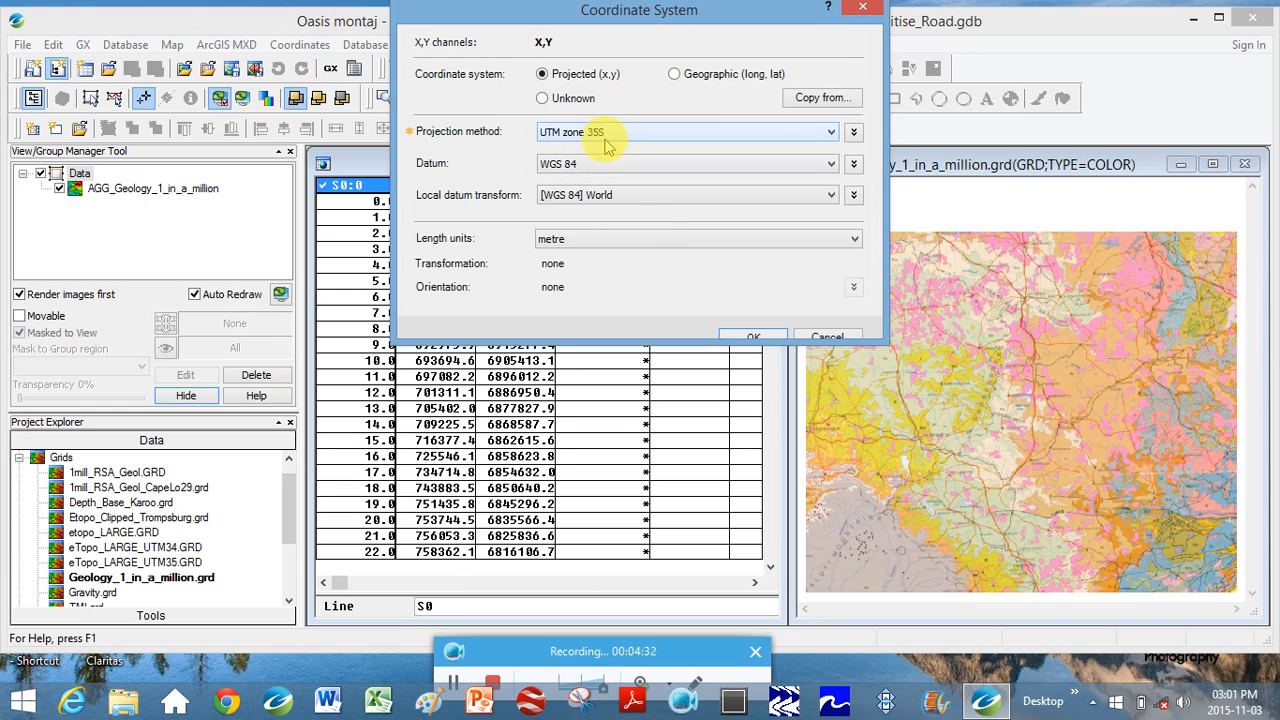
pyautogui.click(748, 337)
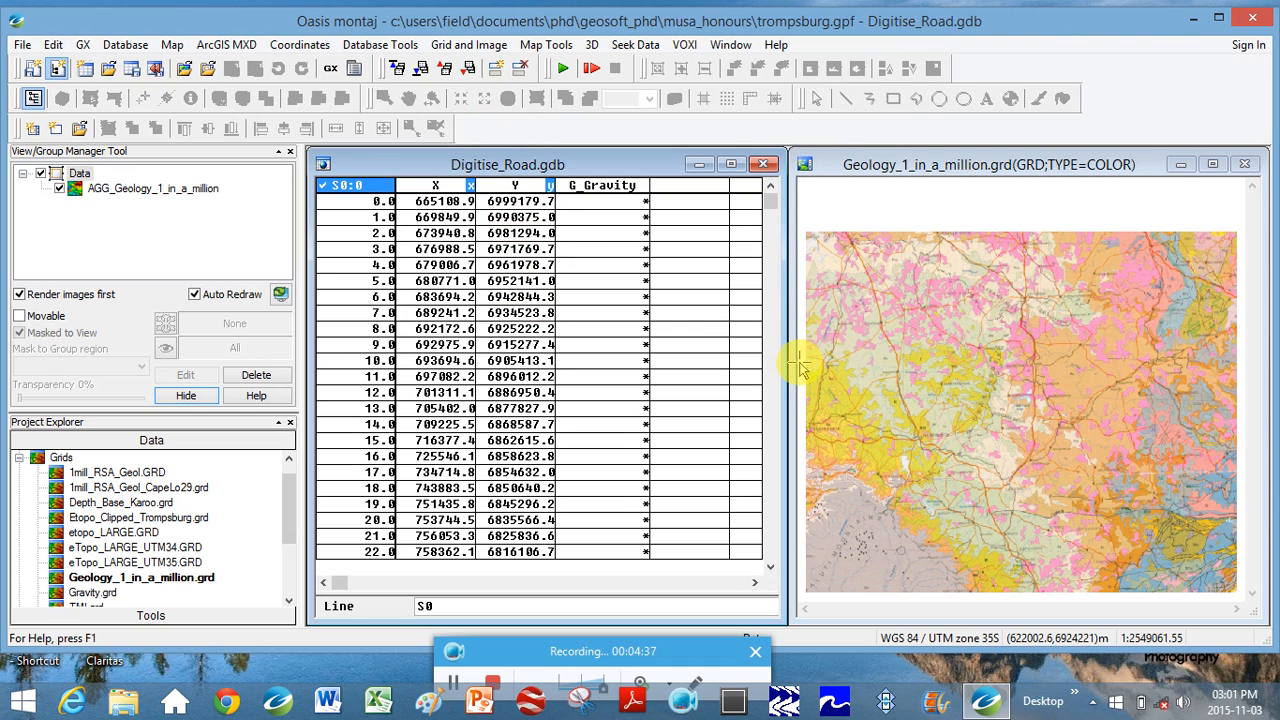
# Step: Plot the digitised line path on the geology map with thickness 0.5, no label location and map scale 1067862
pyautogui.click(552, 45)
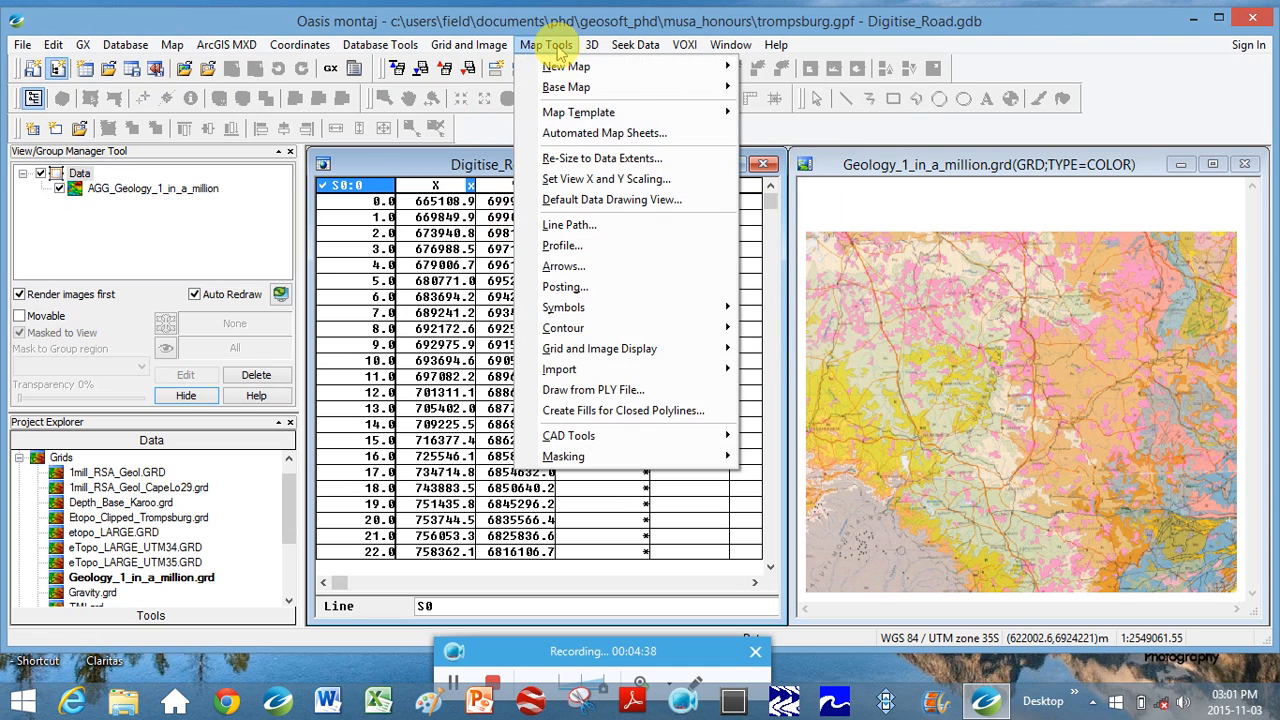
pyautogui.click(586, 230)
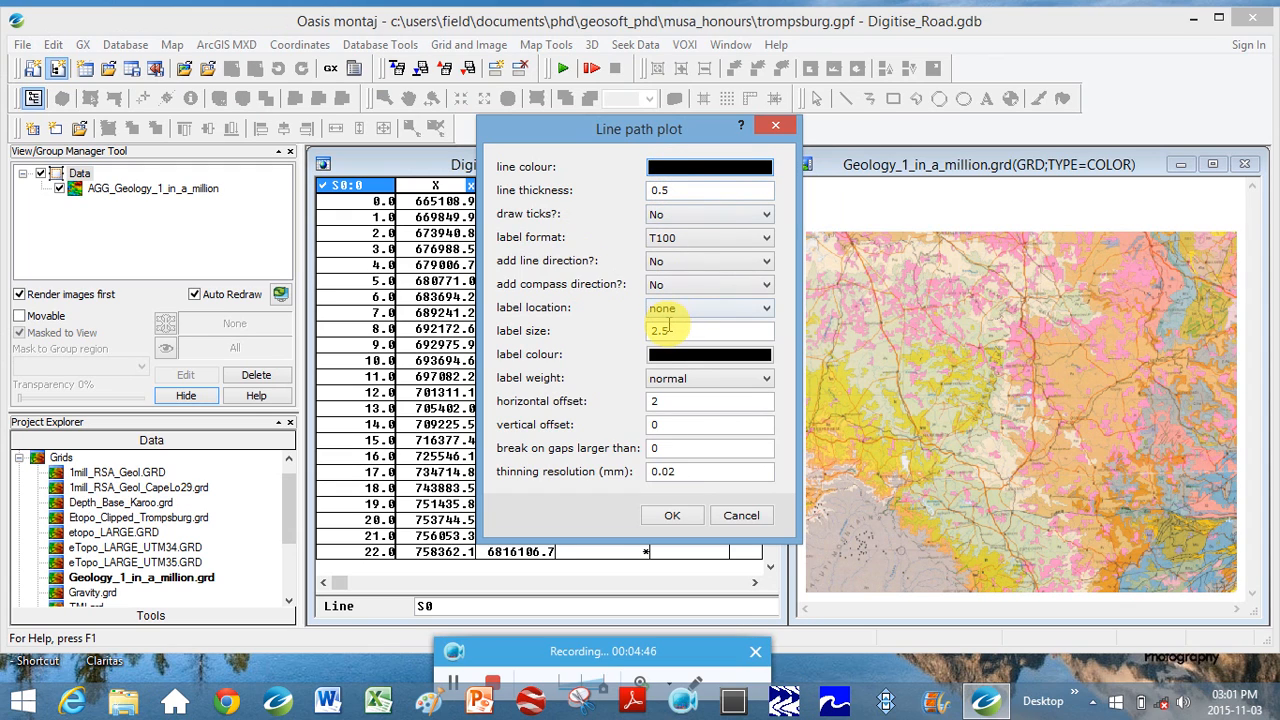
pyautogui.doubleClick(667, 331)
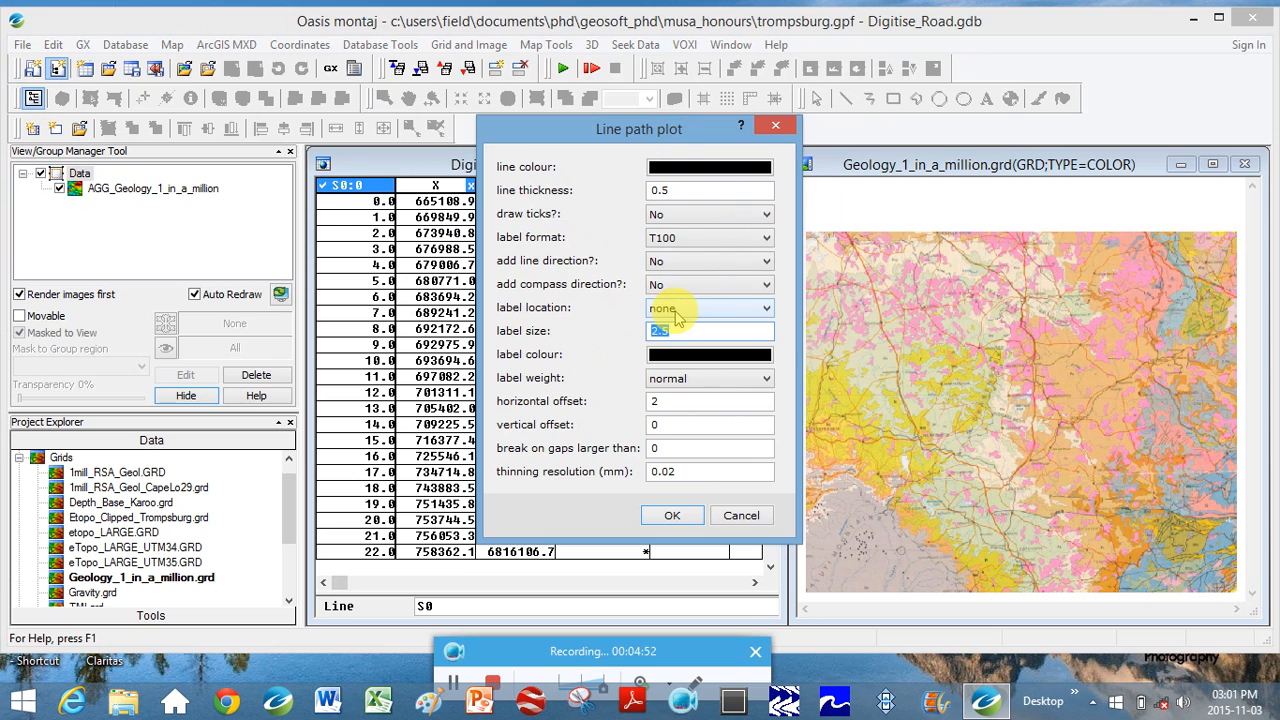
pyautogui.click(677, 312)
pyautogui.click(677, 312)
pyautogui.click(665, 517)
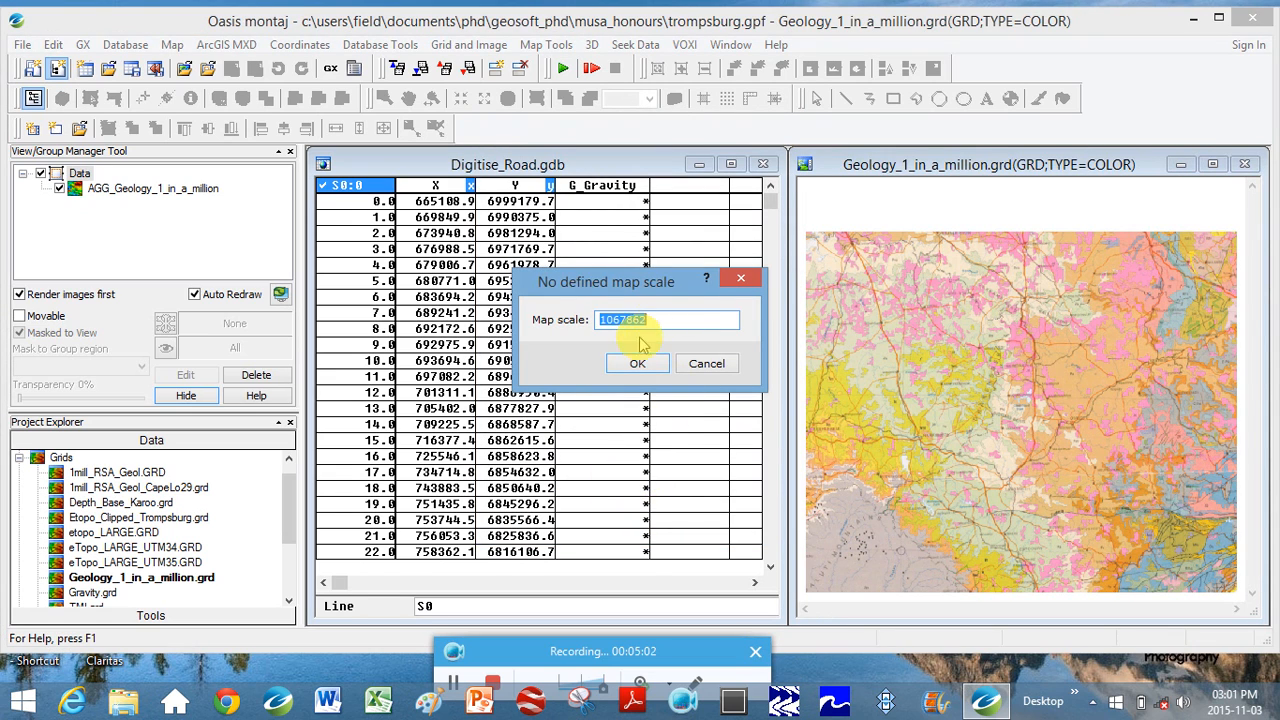
pyautogui.click(638, 366)
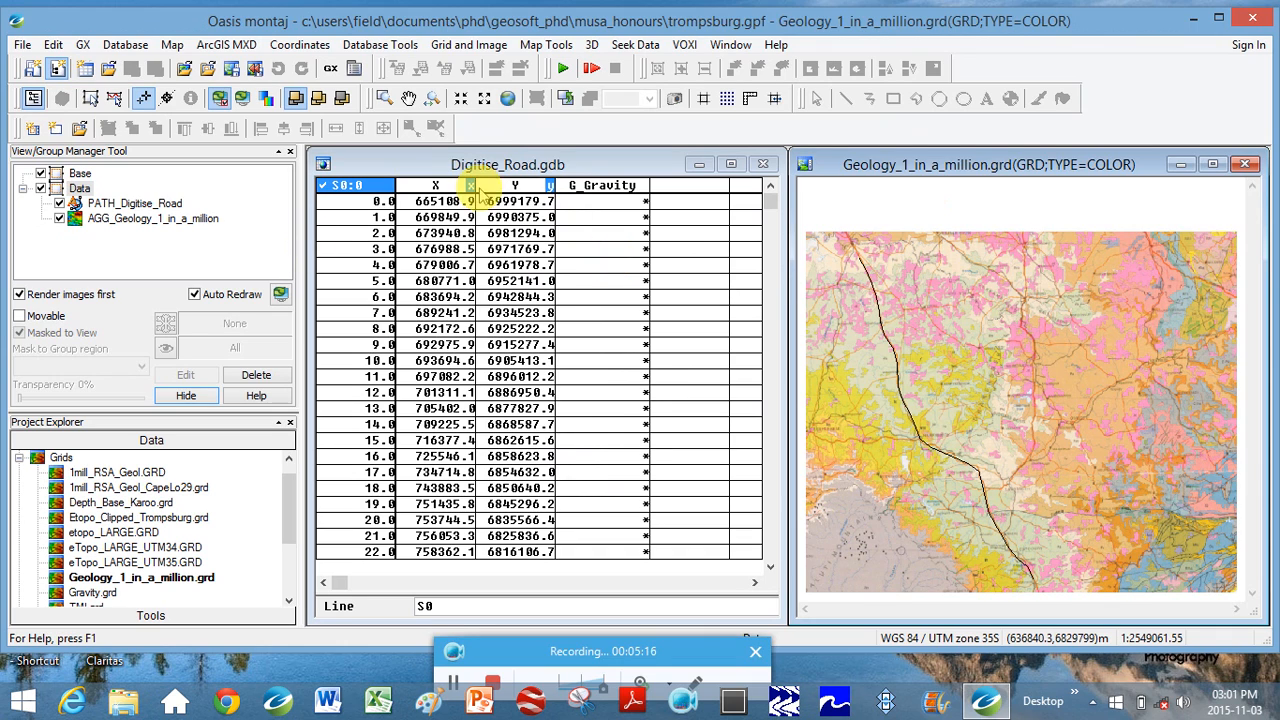
# Step: Check the list of lines in the road database and select line S0:0
pyautogui.rightClick(341, 190)
pyautogui.click(356, 192)
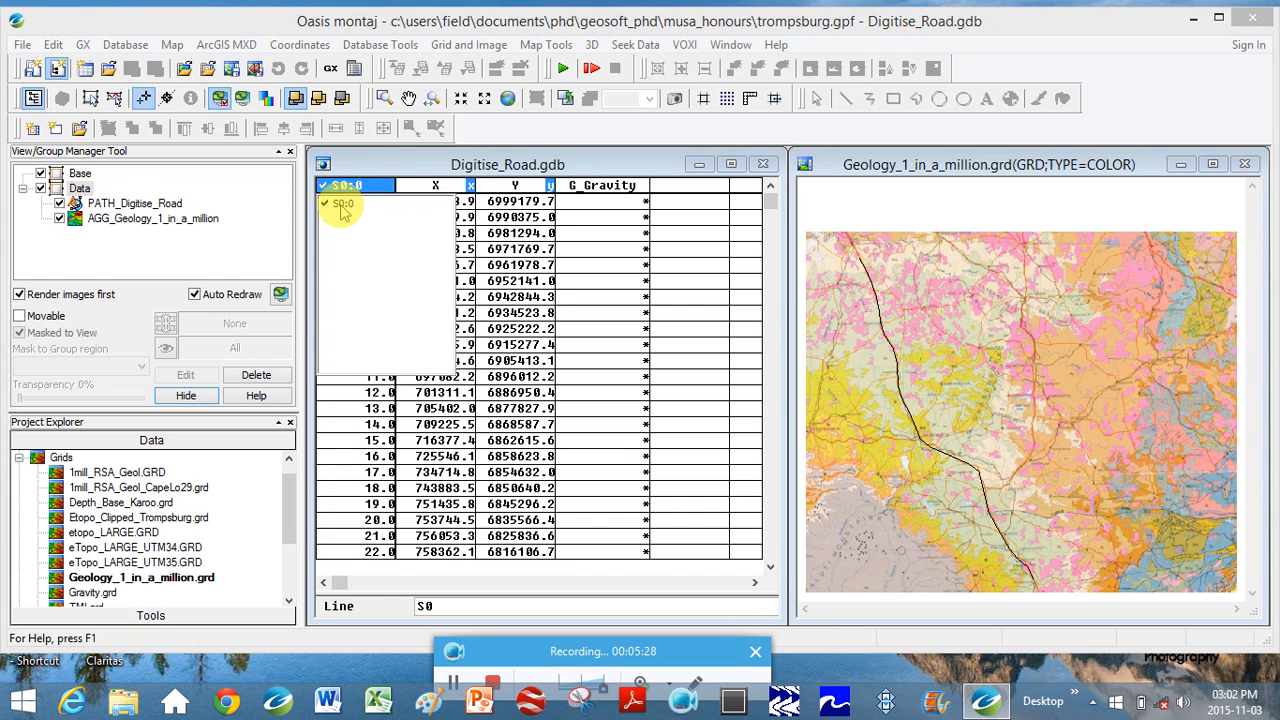
pyautogui.click(341, 205)
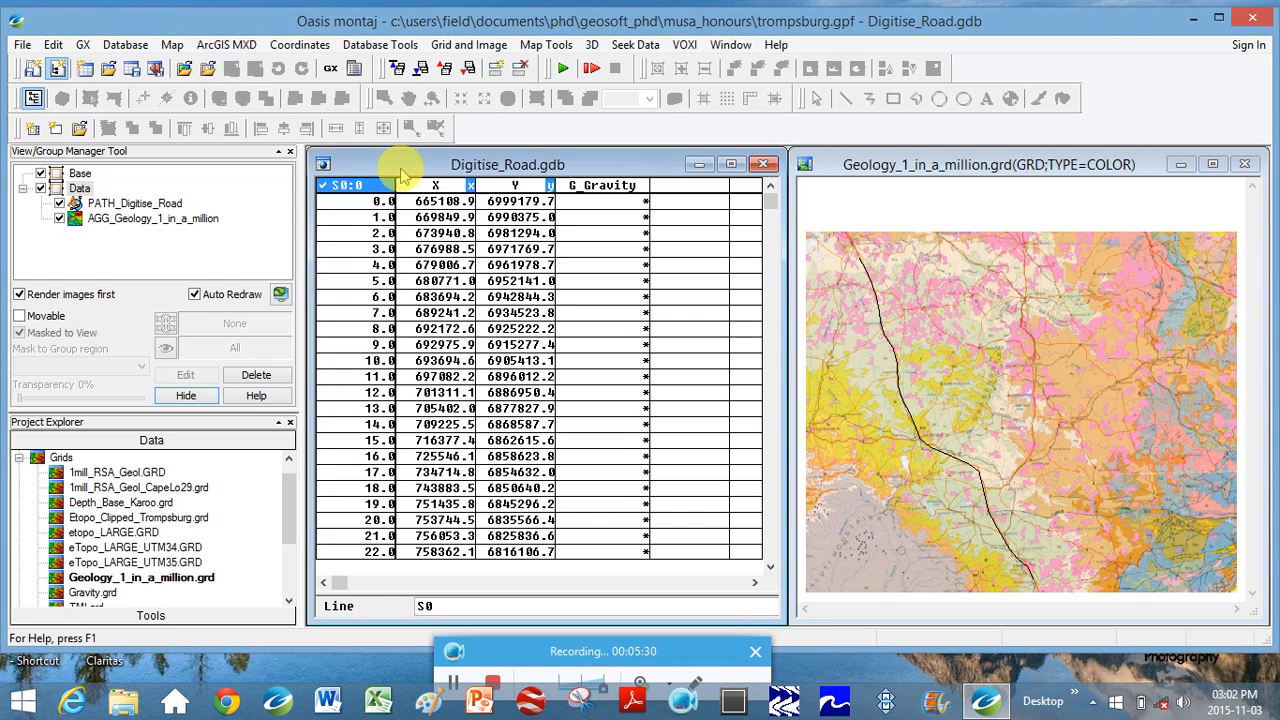
# Step: Begin a second grid profile from Gravity.grd with new line name 1, sample interval 10000 and coordinates digitized from the map
pyautogui.click(462, 44)
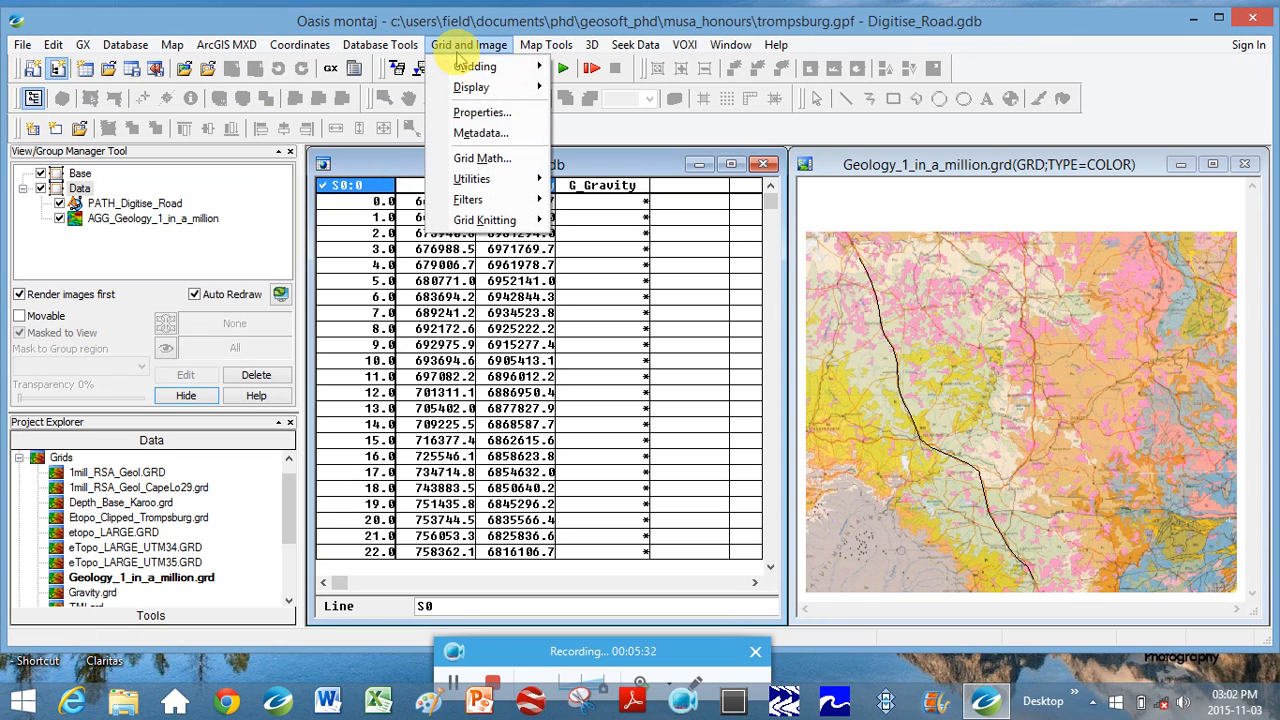
pyautogui.moveTo(470, 178)
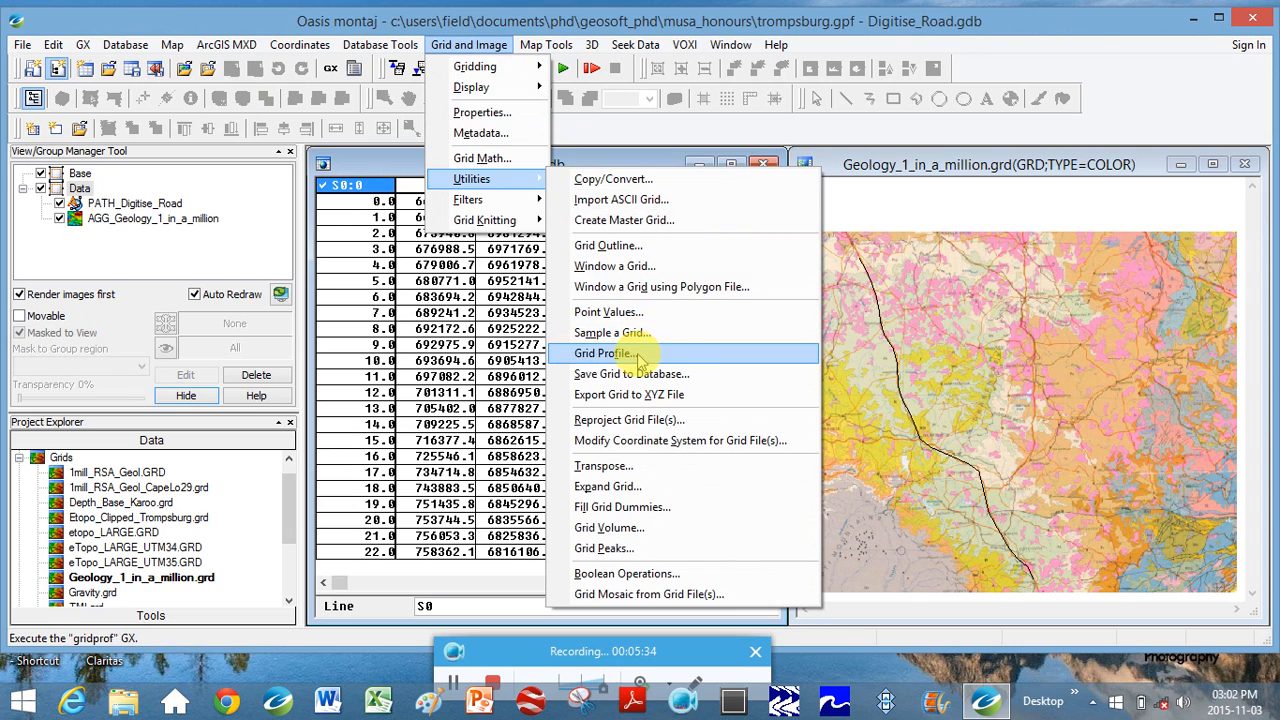
pyautogui.click(636, 355)
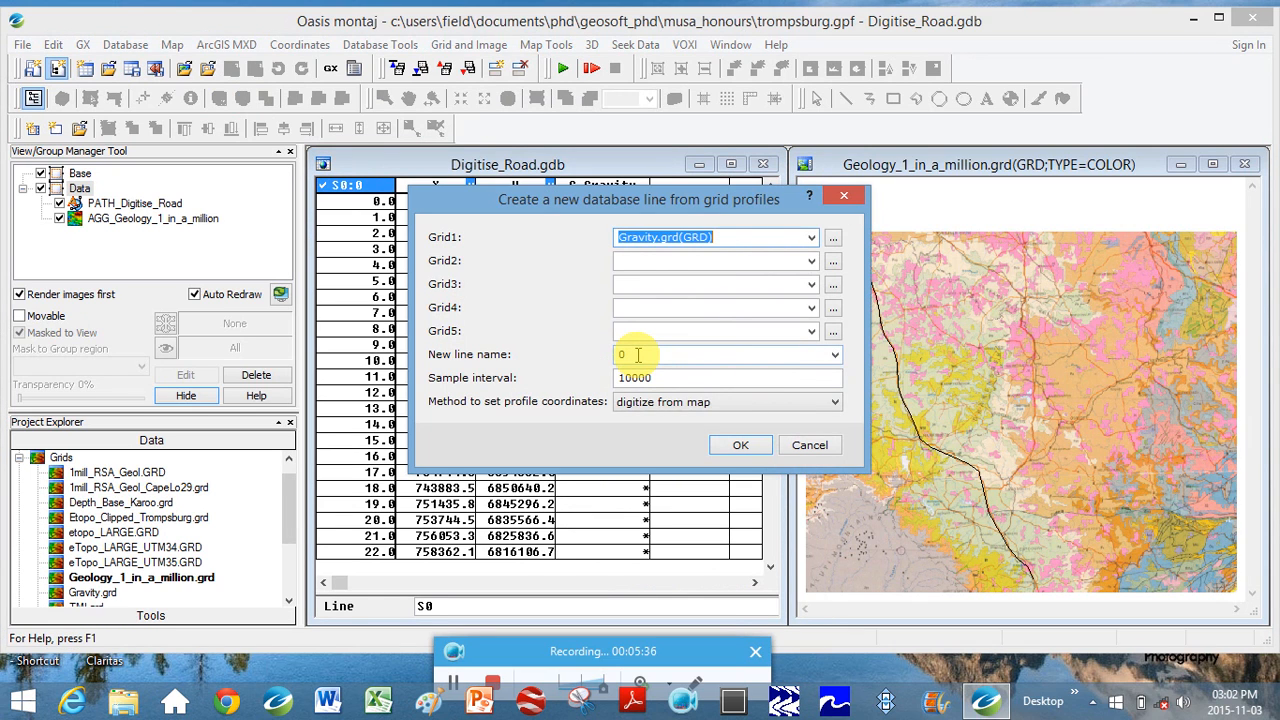
pyautogui.click(637, 355)
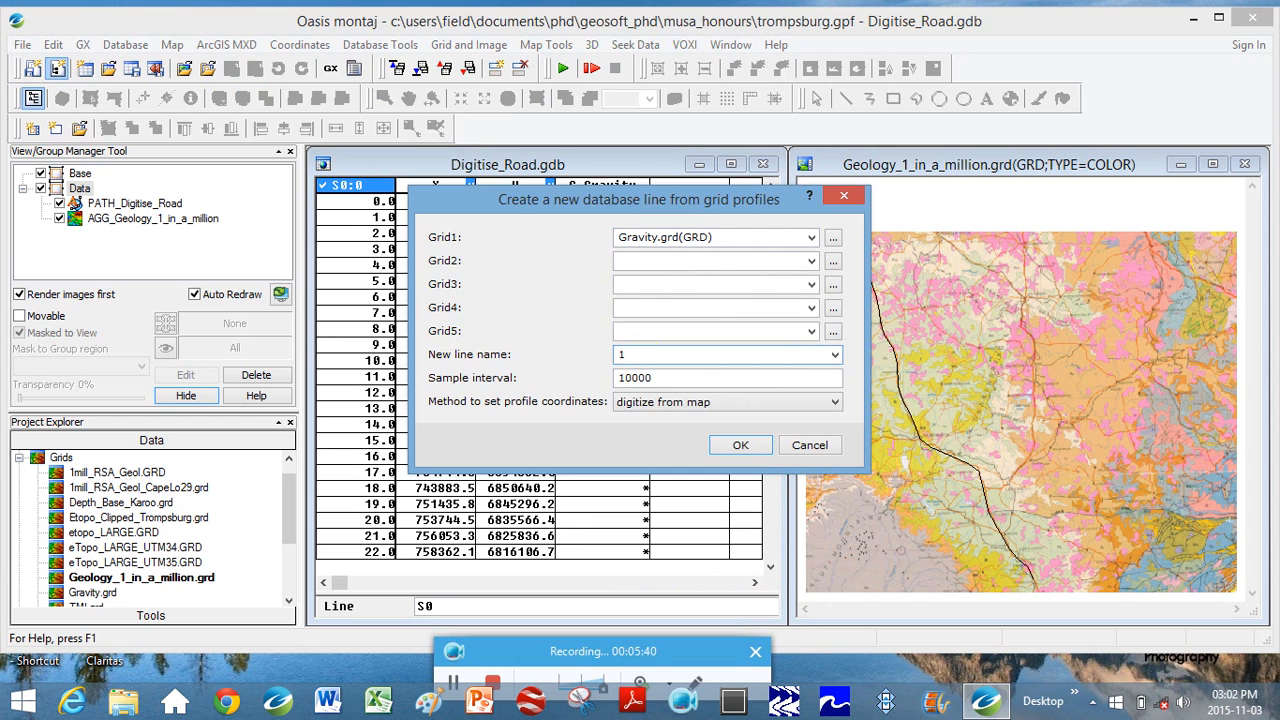
pyautogui.click(758, 449)
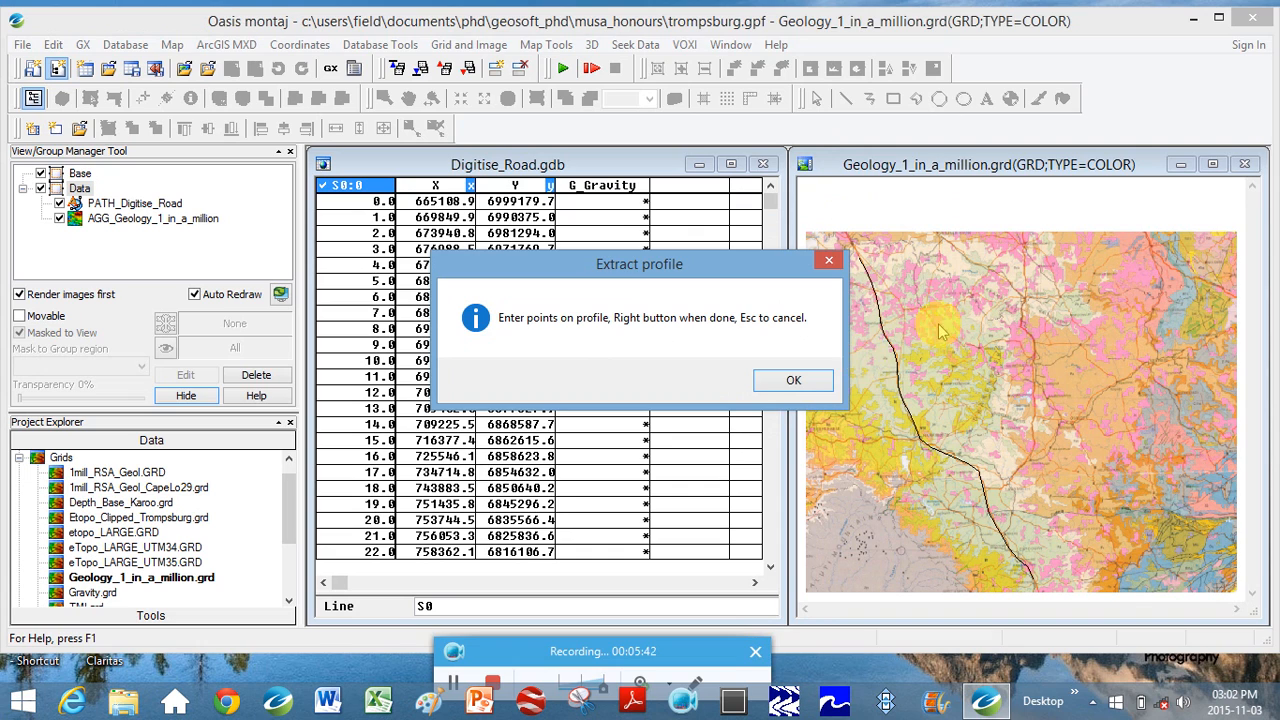
pyautogui.click(794, 384)
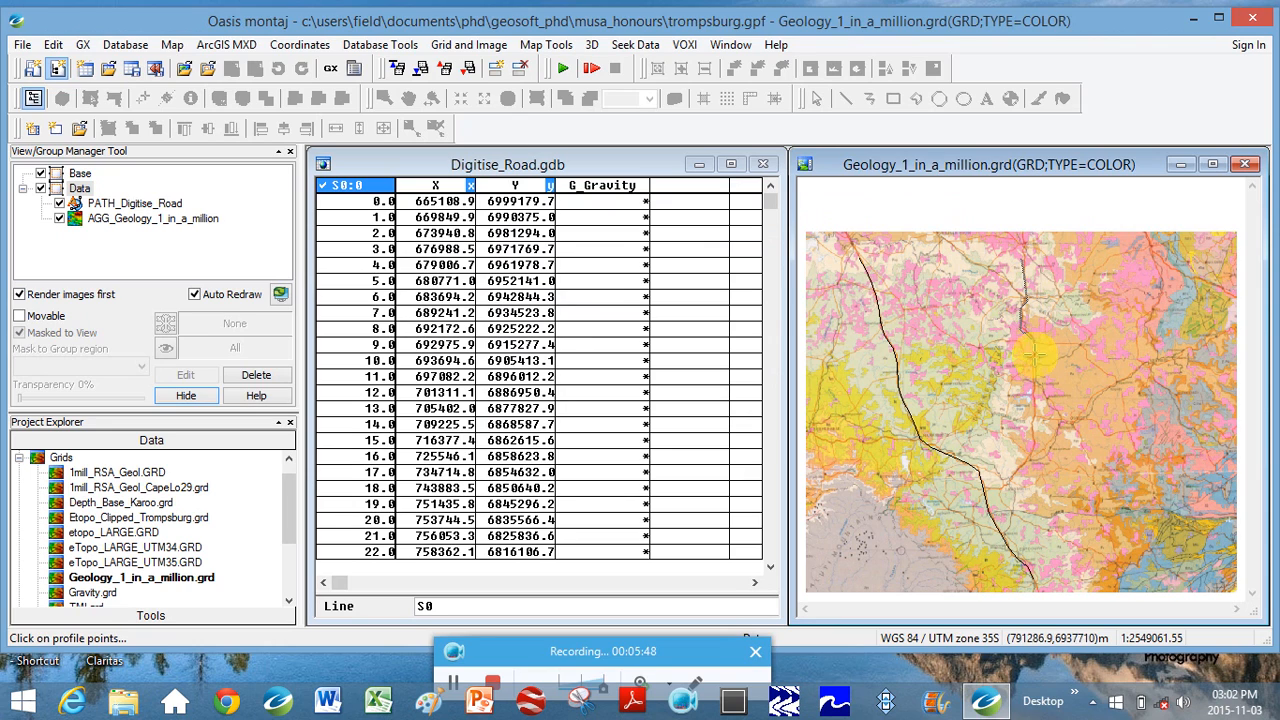
# Step: Digitise the rest of the second road down to its southern end on the geology map and finish the profile
pyautogui.click(1034, 456)
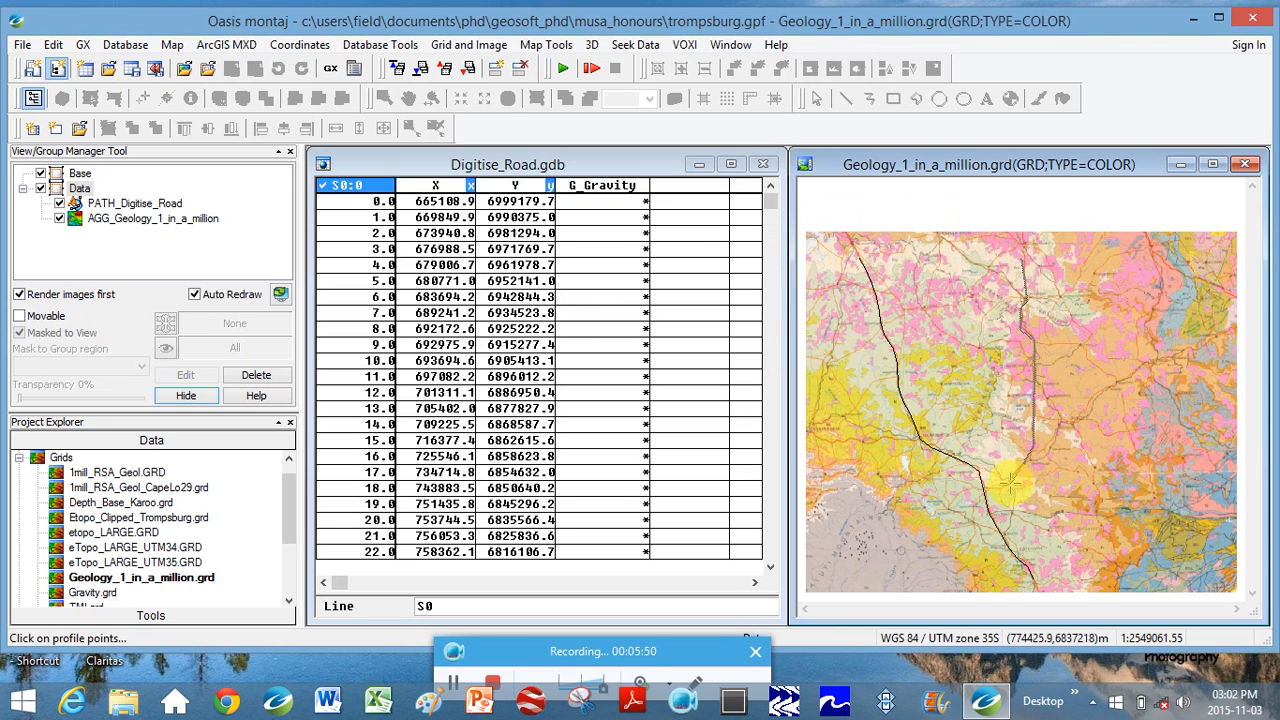
pyautogui.rightClick(1010, 484)
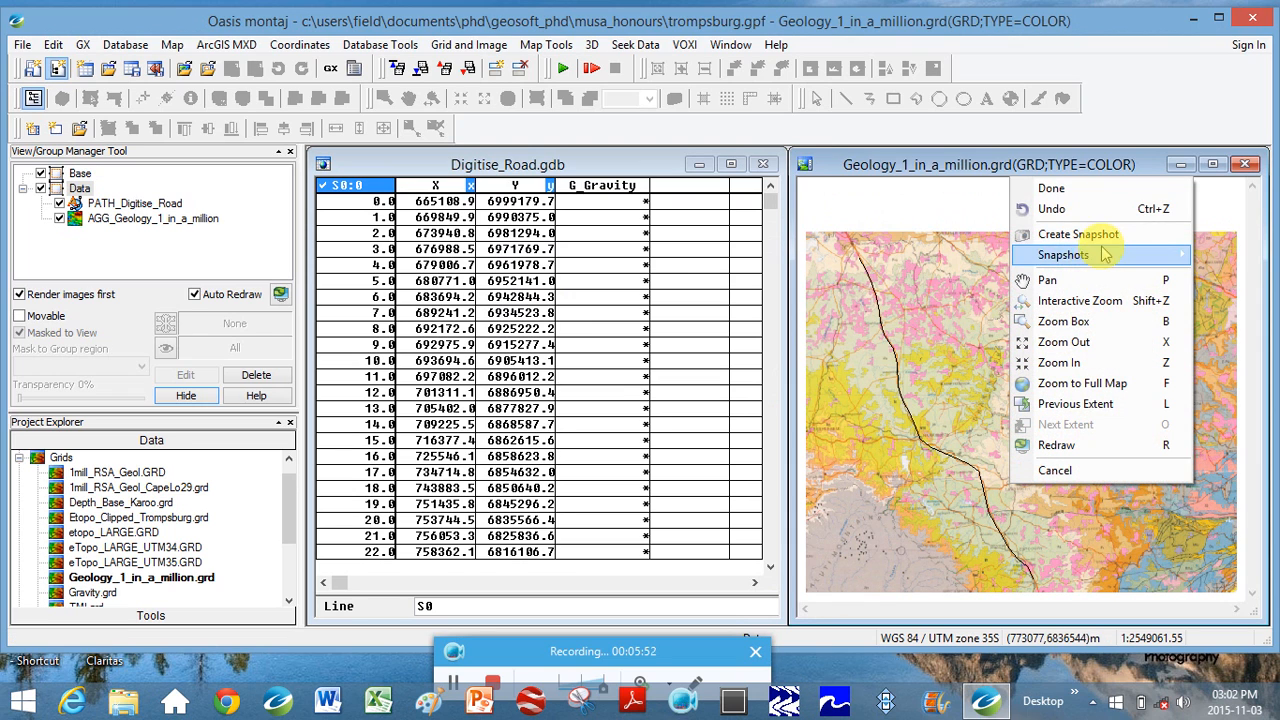
pyautogui.click(1137, 192)
pyautogui.press('super+c')
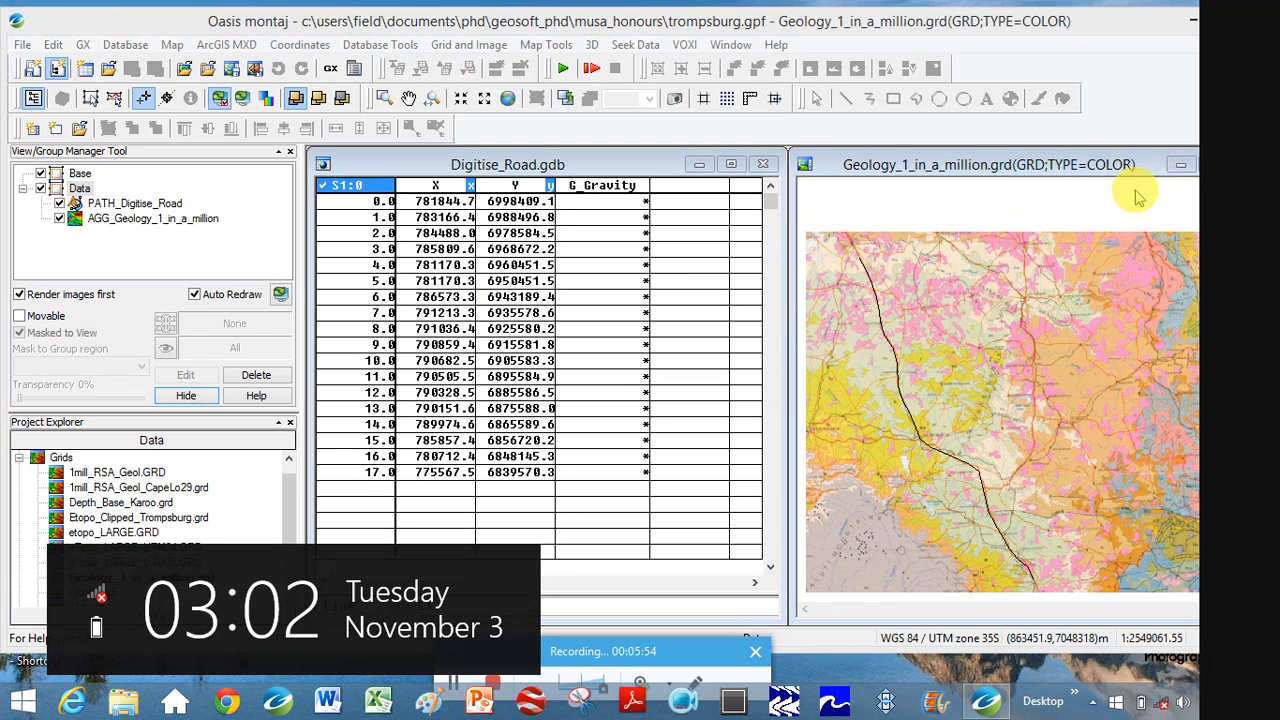
# Step: Check the list of lines in Digitise_Road.gdb for the newly digitised road
pyautogui.click(352, 187)
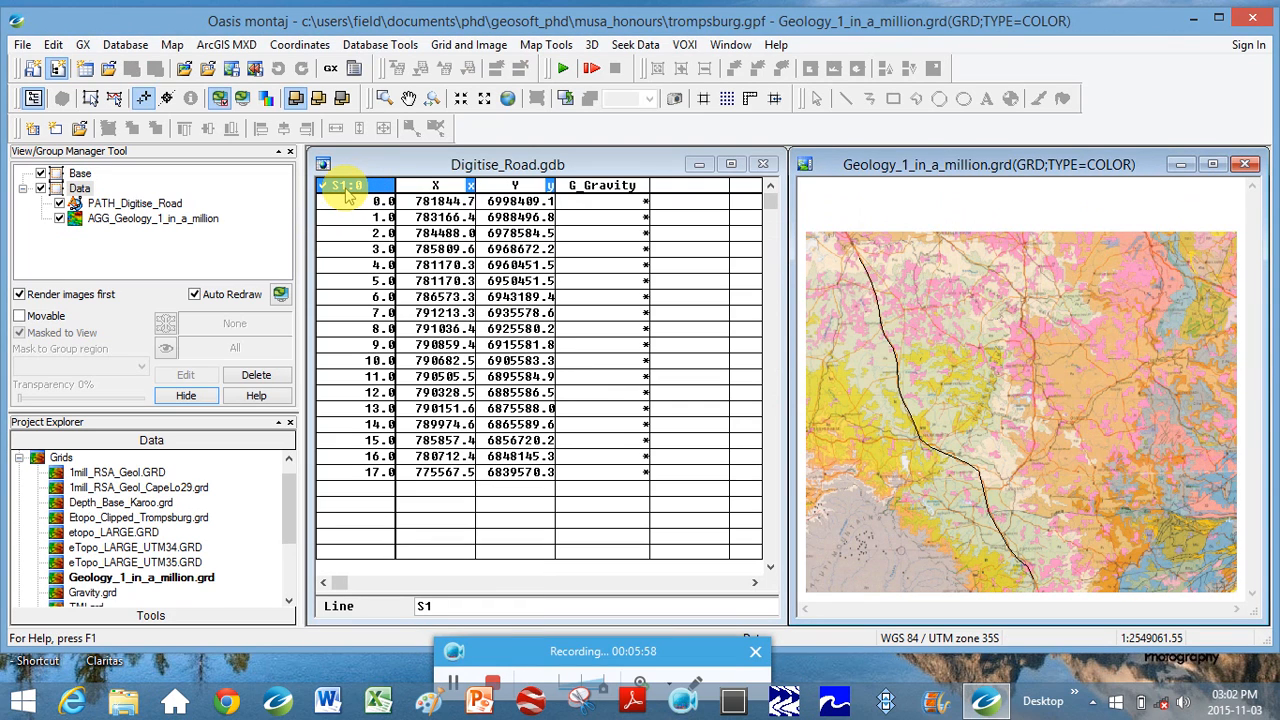
pyautogui.rightClick(346, 189)
pyautogui.click(366, 200)
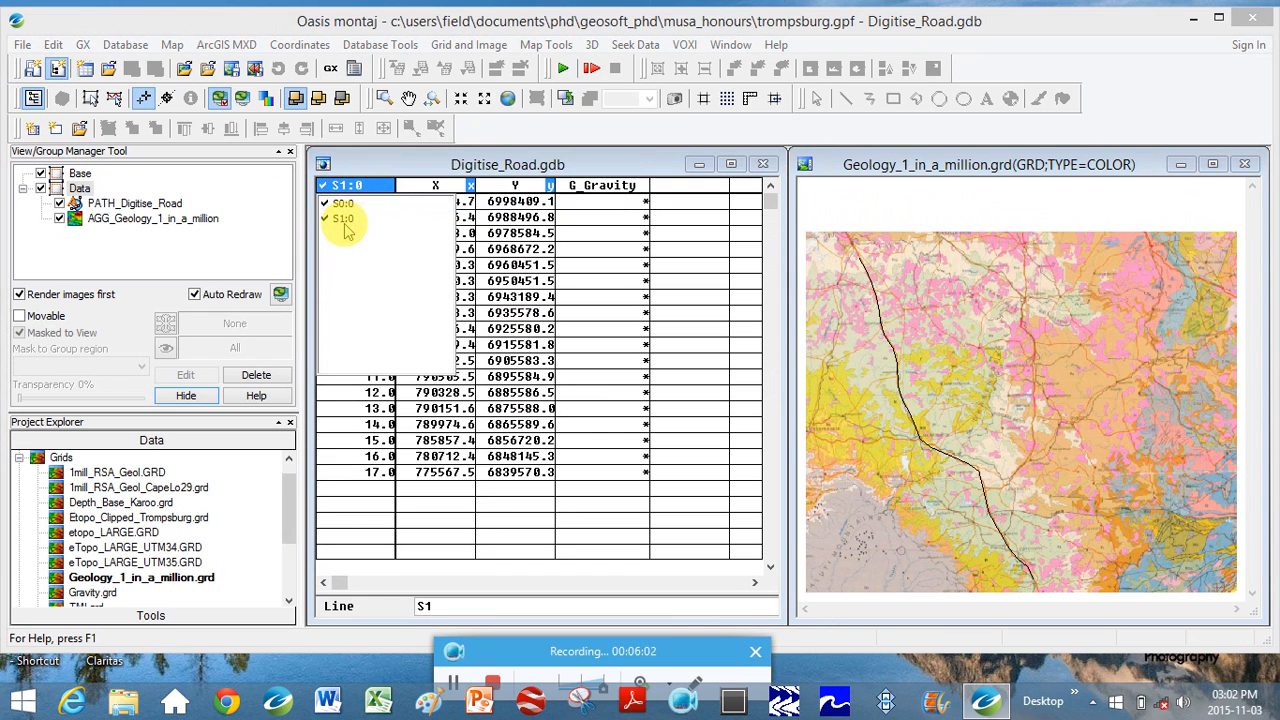
pyautogui.click(480, 148)
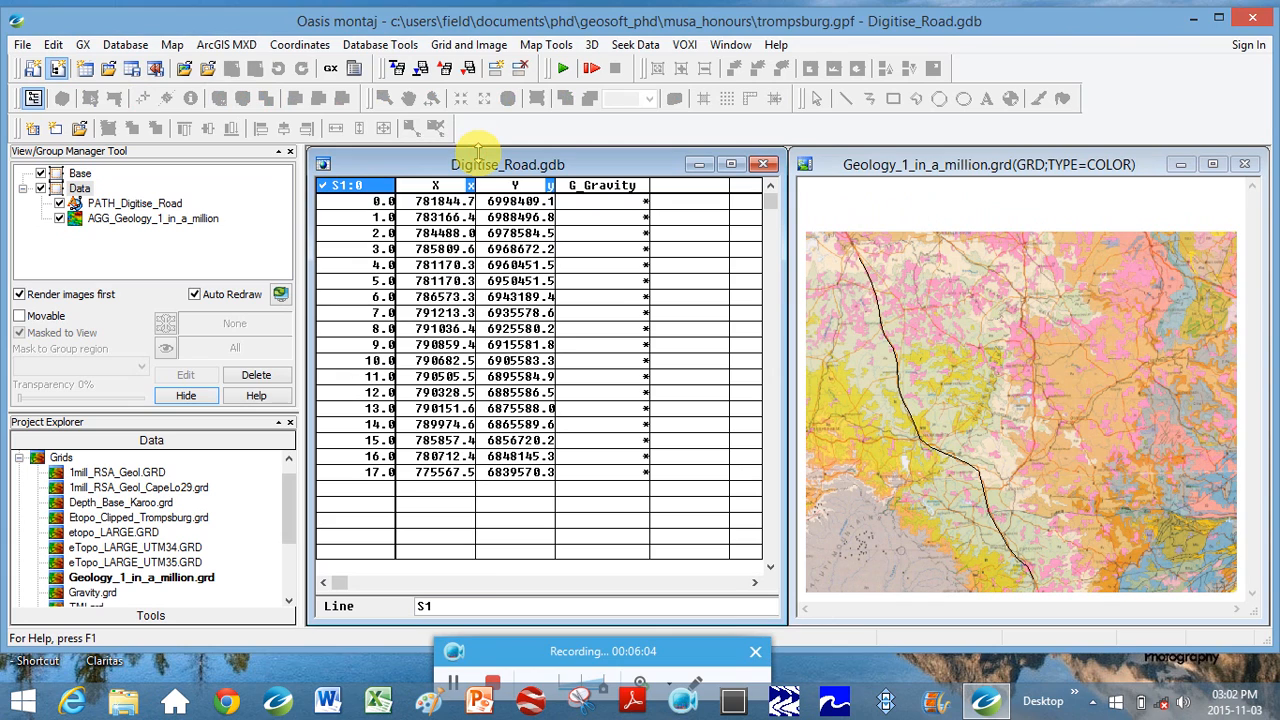
# Step: Replot the road line paths on the geology map in black with thickness 0.5 and no label location
pyautogui.click(546, 44)
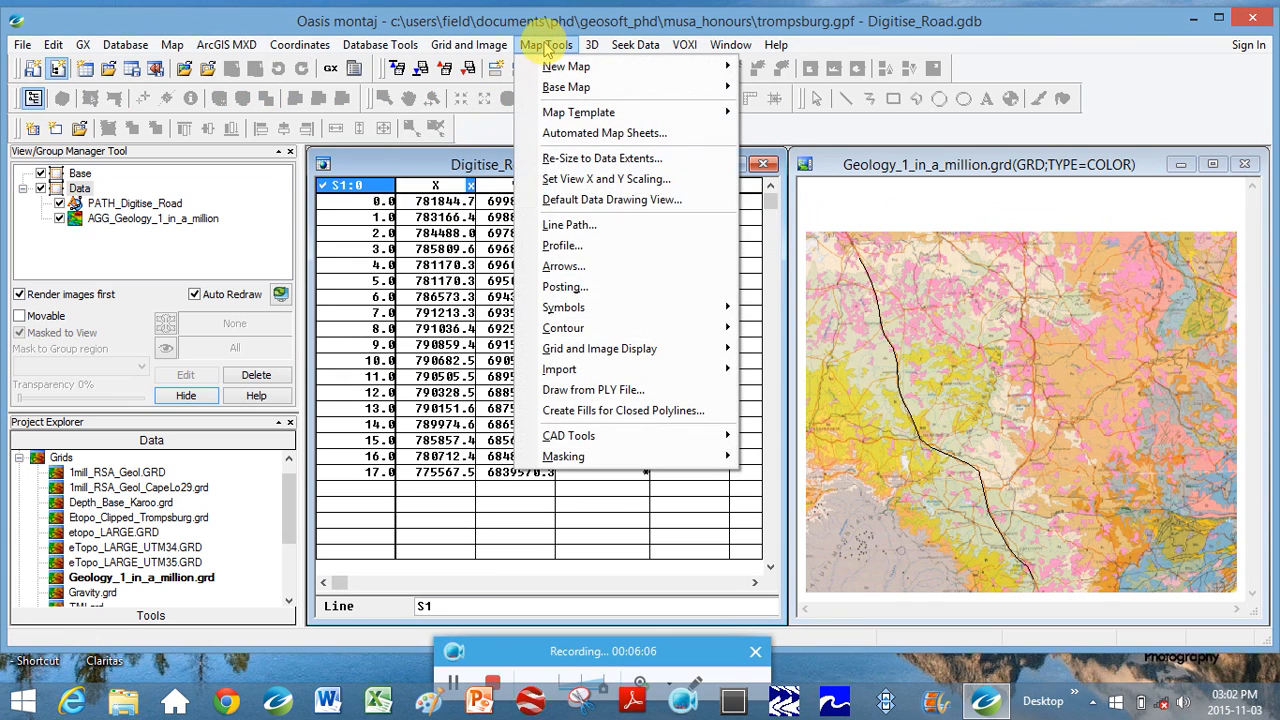
pyautogui.click(556, 230)
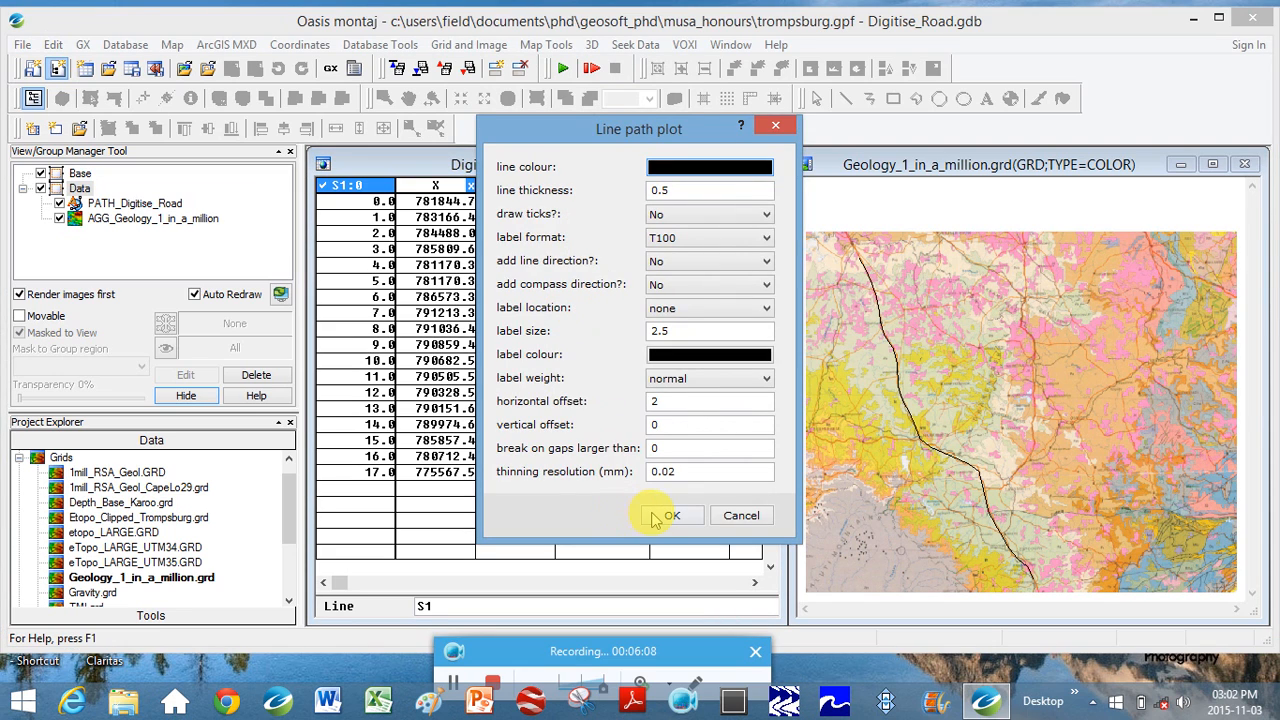
pyautogui.click(665, 516)
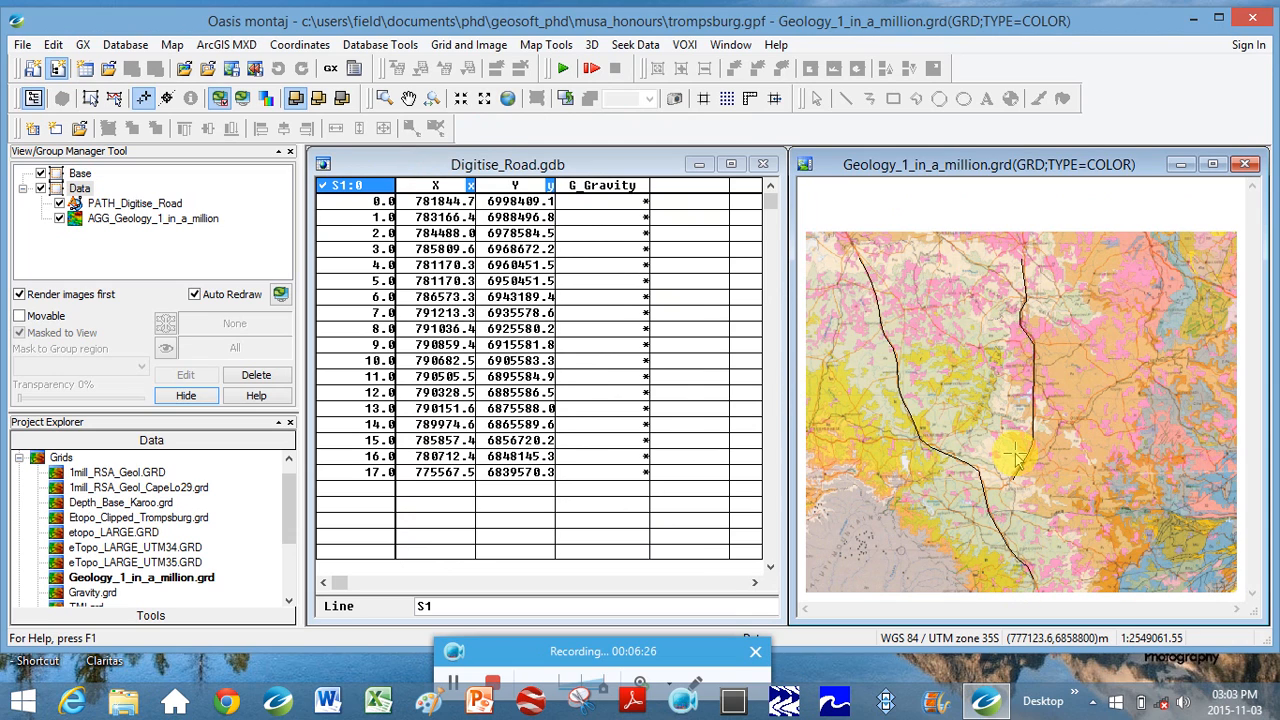
# Step: Compare the database's line list with the plotted roads and return to the geology map
pyautogui.rightClick(340, 188)
pyautogui.click(365, 198)
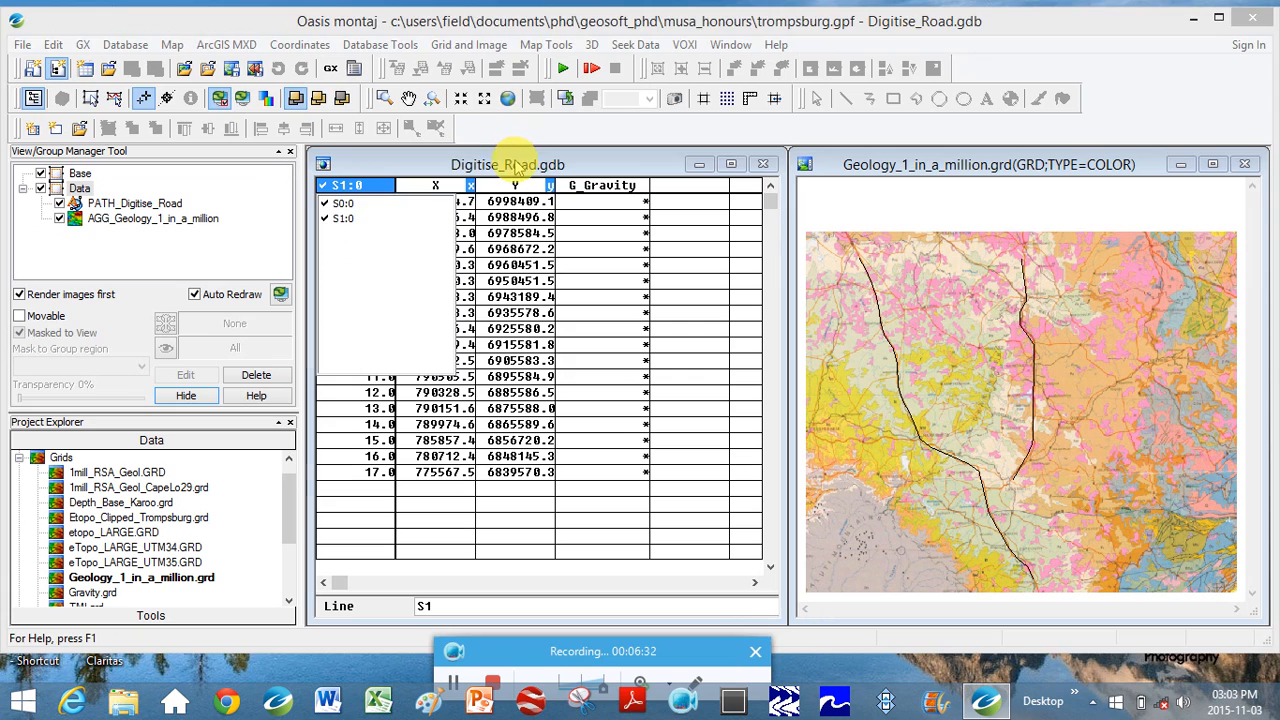
pyautogui.click(514, 167)
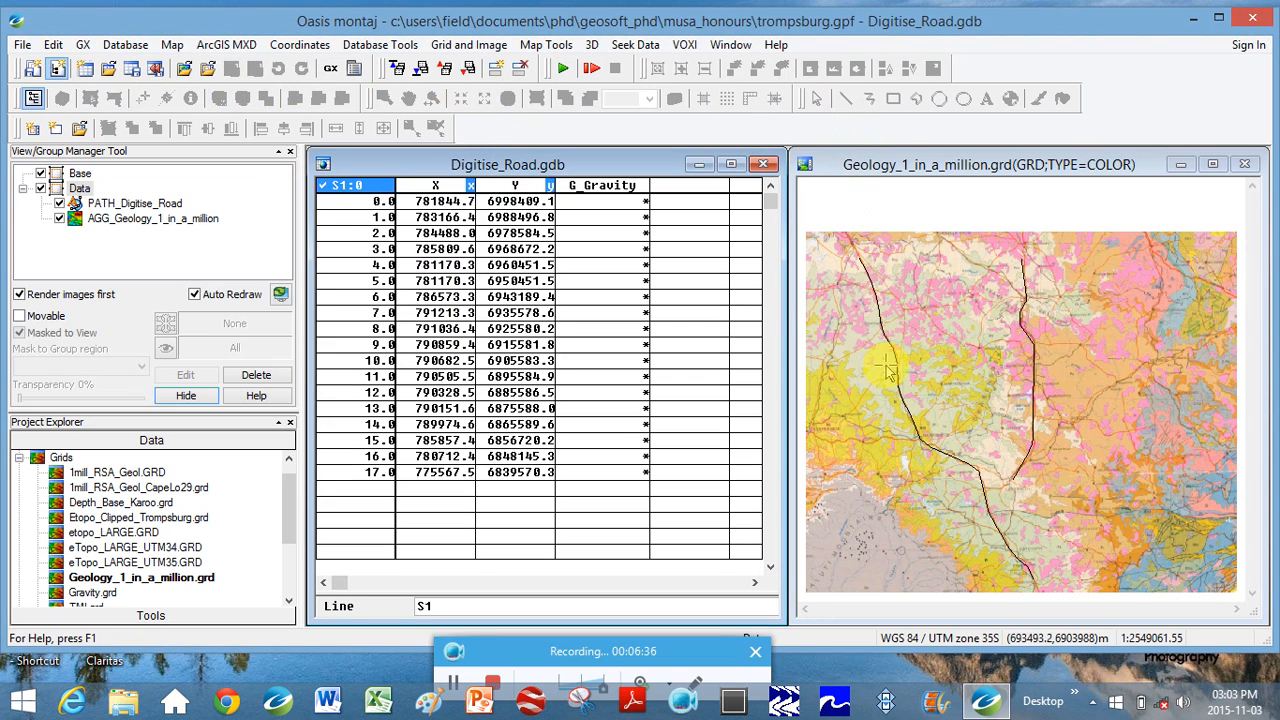
pyautogui.click(937, 172)
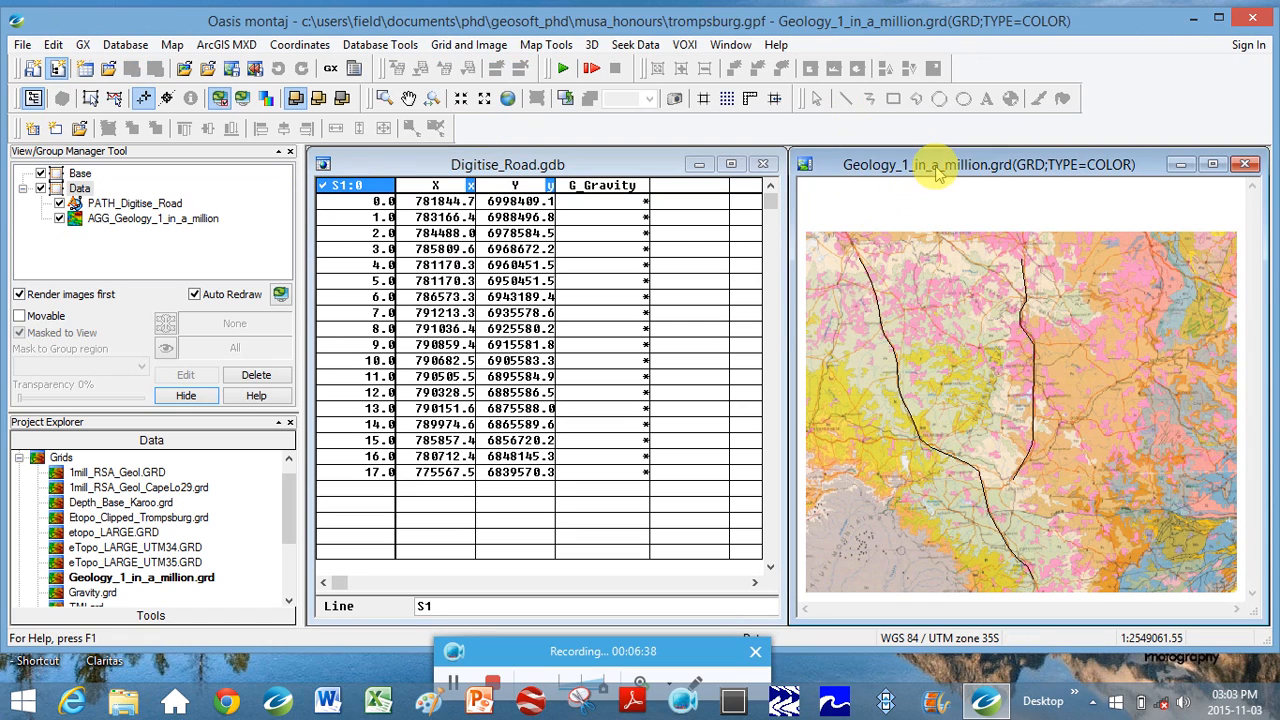
# Step: Display Gravity.grd as a map and move its window clear of the road database
pyautogui.click(93, 594)
pyautogui.doubleClick(93, 594)
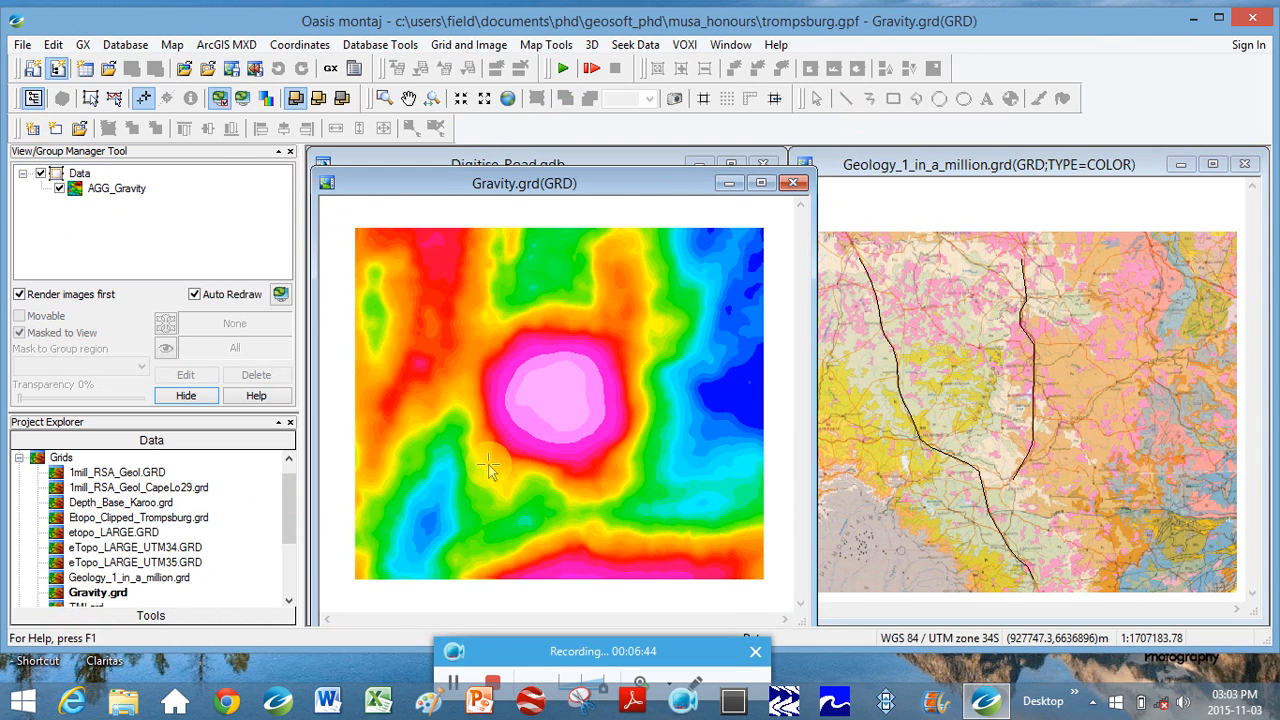
pyautogui.click(517, 190)
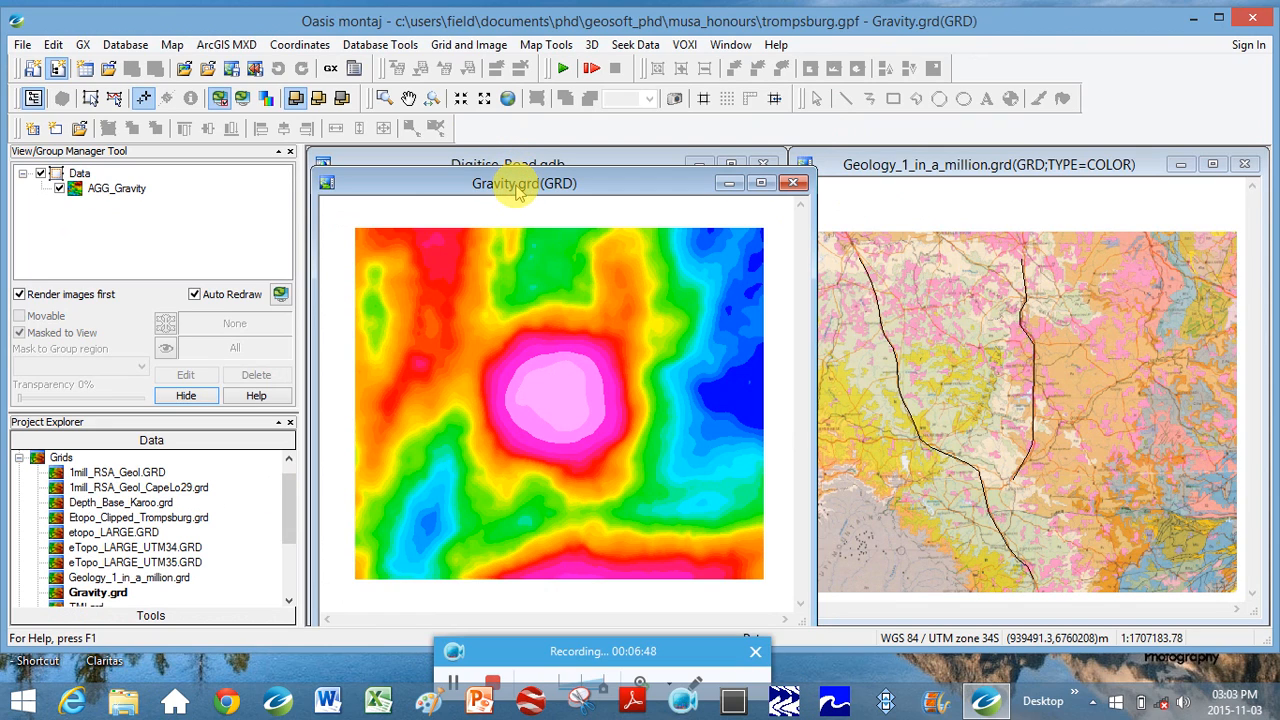
pyautogui.moveTo(517, 190); pyautogui.dragTo(950, 175)
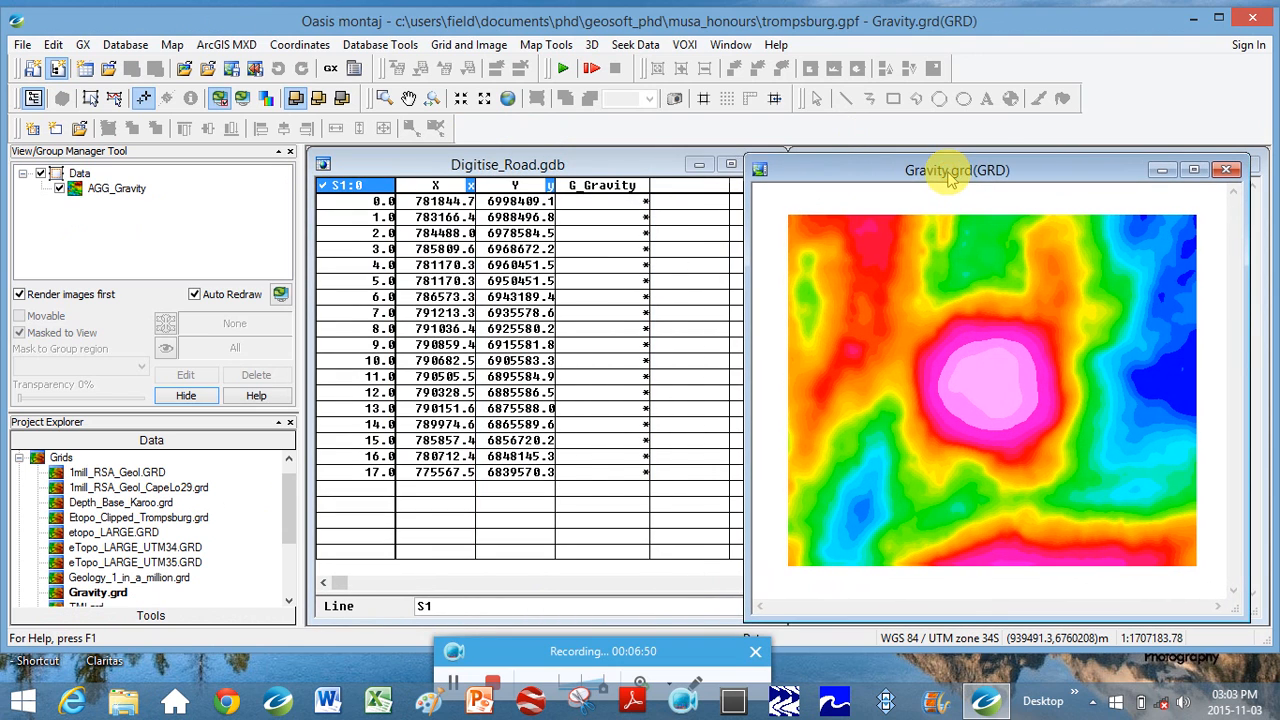
# Step: Plot the road line paths on the gravity map with thickness 0.5, no label location and map scale 677793.1
pyautogui.click(546, 44)
pyautogui.moveTo(553, 72)
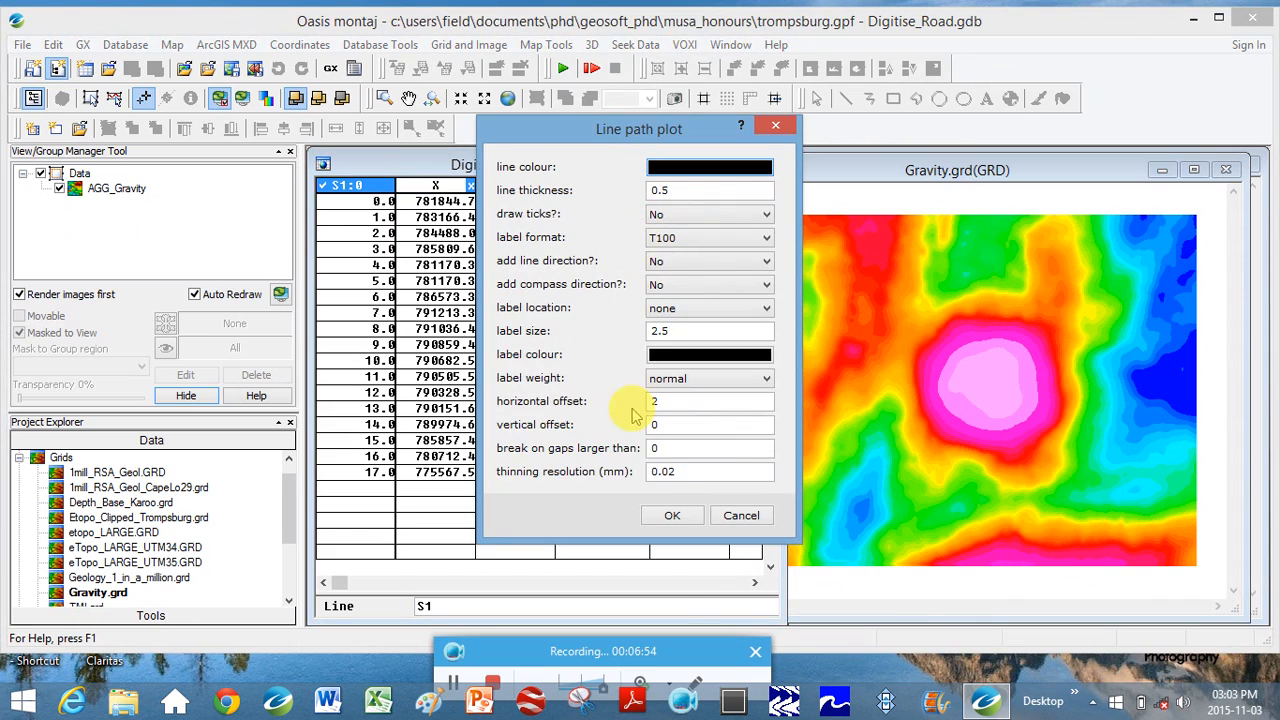
pyautogui.click(668, 511)
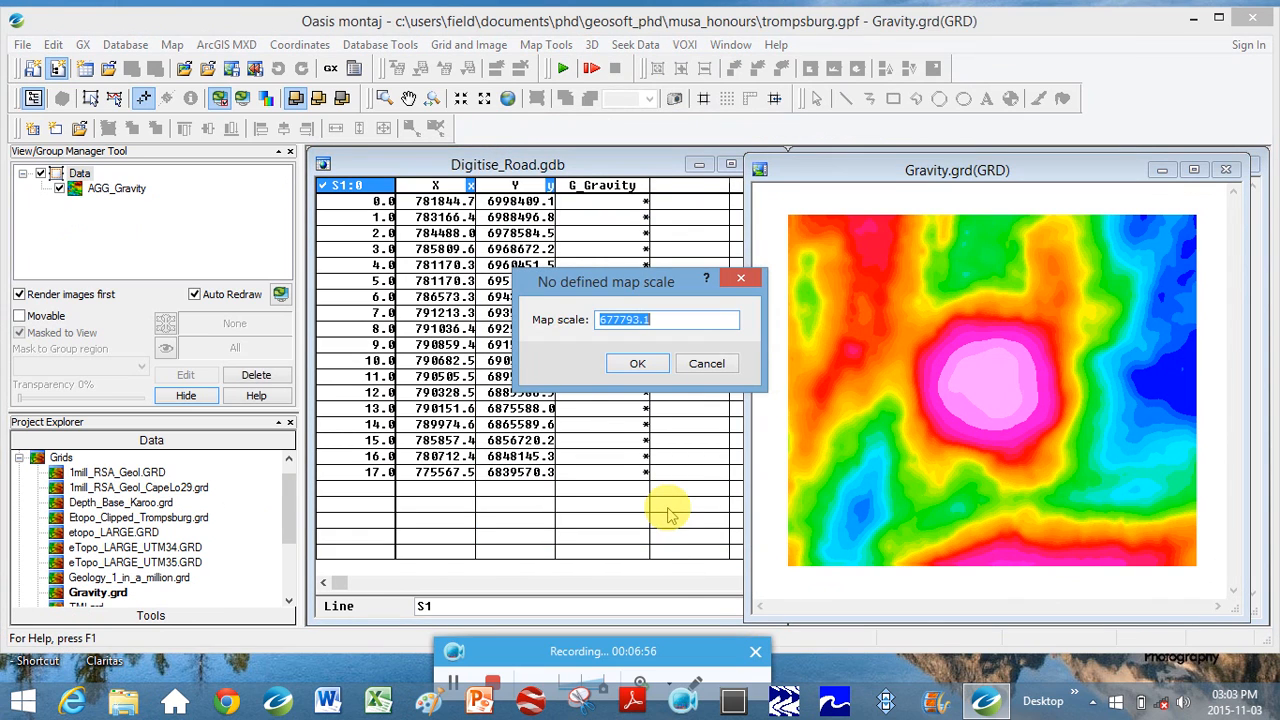
pyautogui.click(650, 365)
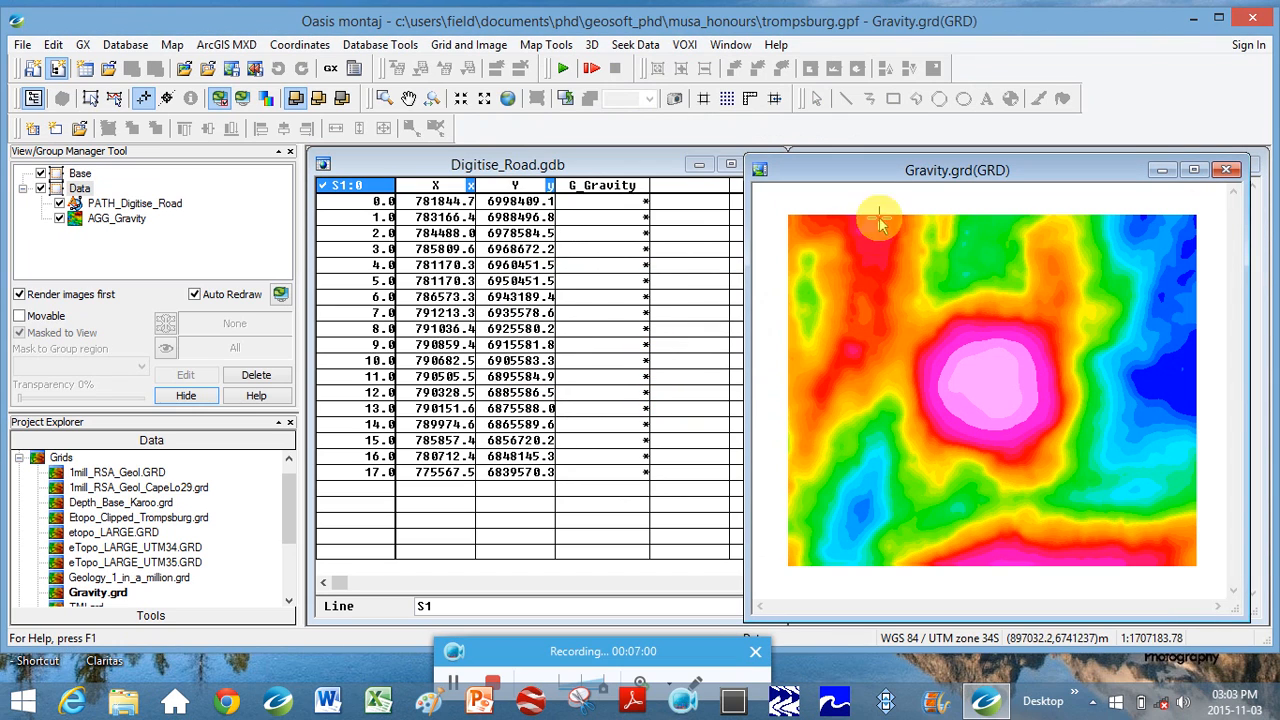
# Step: Place the gravity map beside the geology map, copy its AGG_Gravity layer into the geology map and show the full map
pyautogui.click(953, 185)
pyautogui.moveTo(953, 185); pyautogui.dragTo(563, 177)
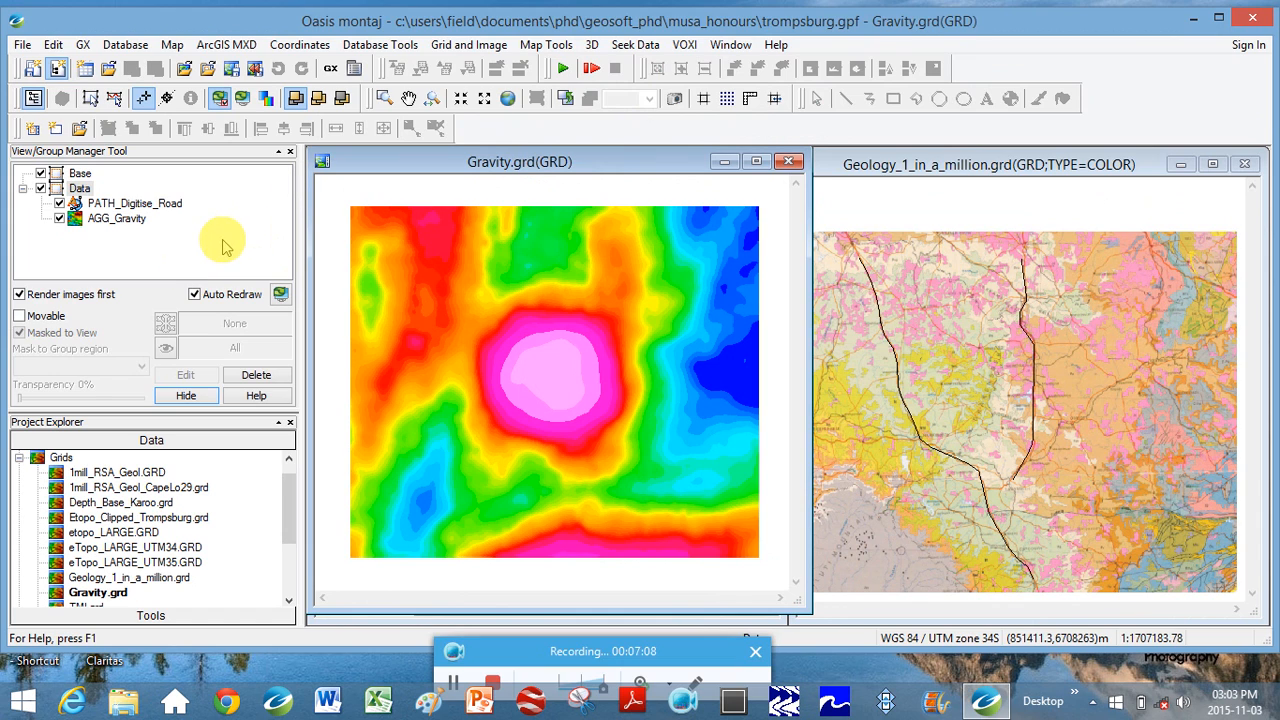
pyautogui.click(125, 221)
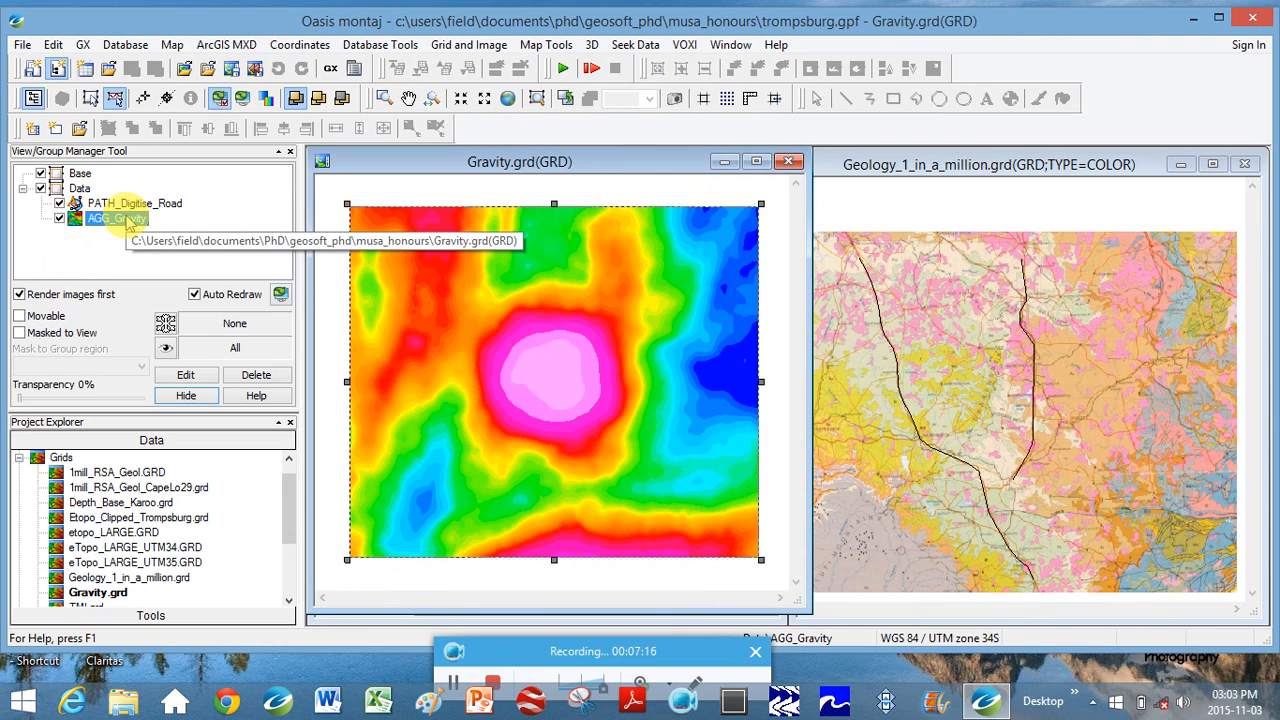
pyautogui.moveTo(127, 223); pyautogui.dragTo(870, 316)
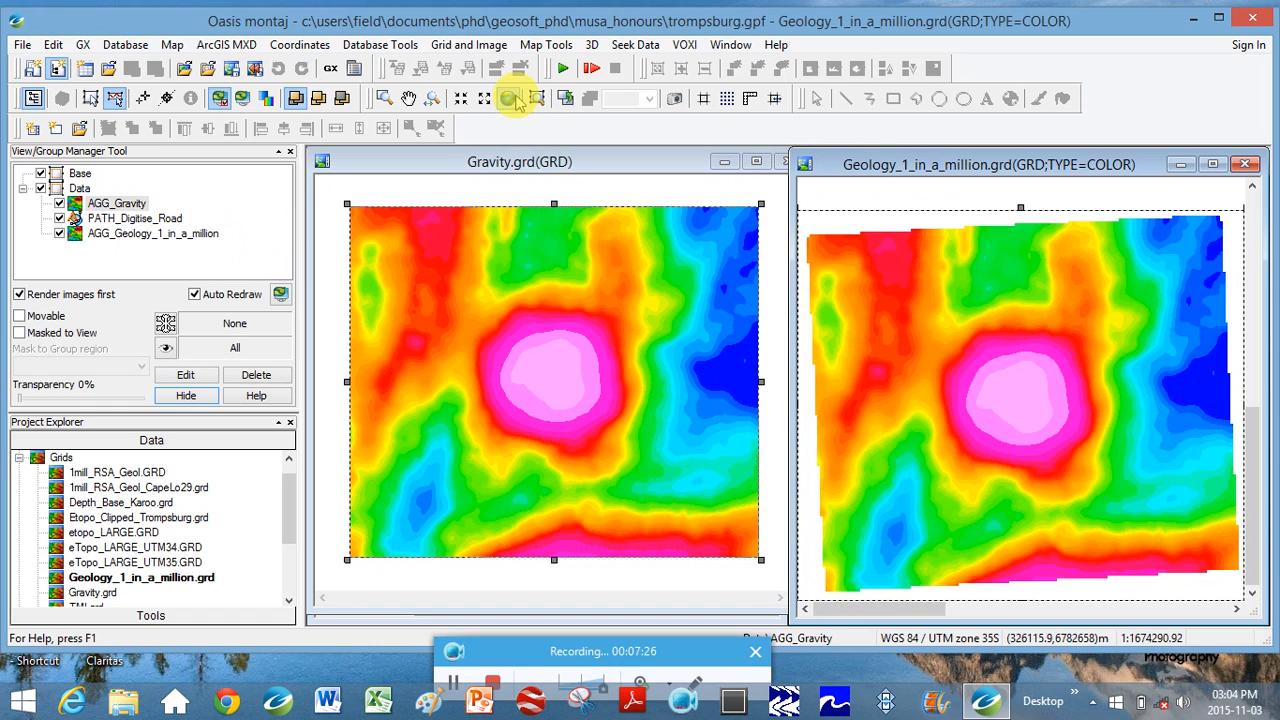
pyautogui.click(511, 103)
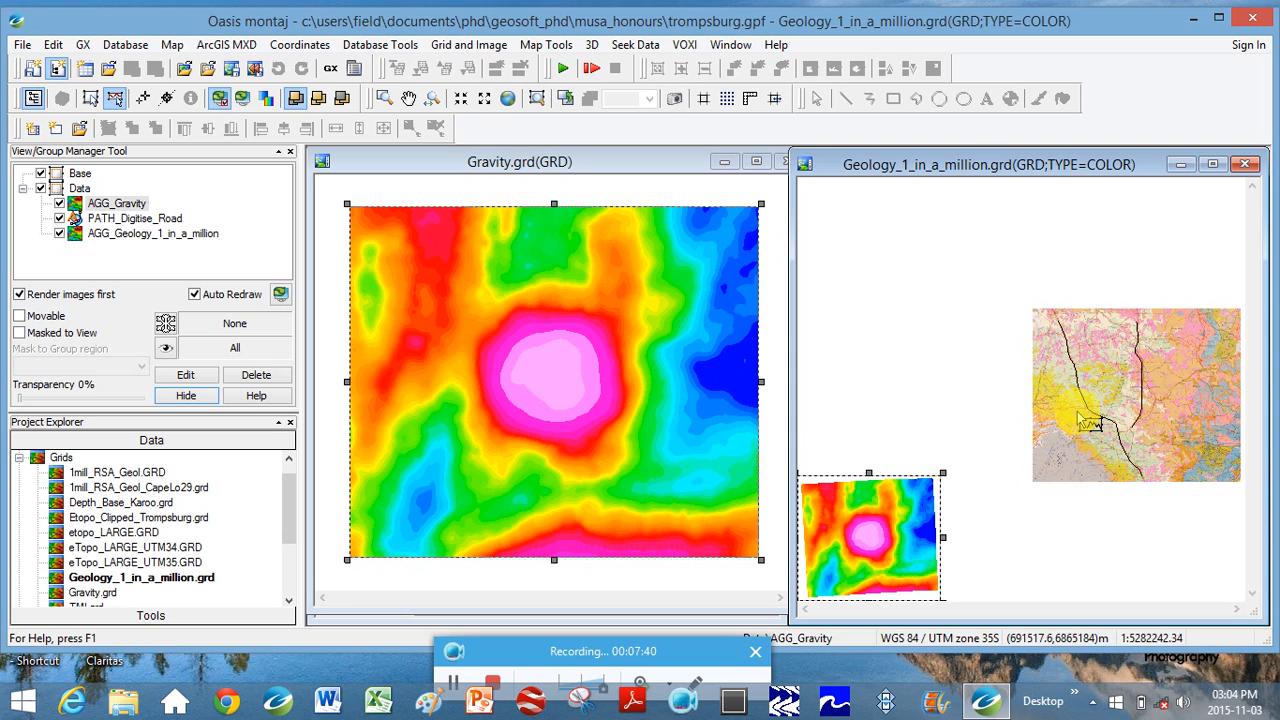
# Step: Select the AGG_Gravity and AGG_Geology_1_in_a_million layers in turn to compare their locations on the geology map
pyautogui.press('super+c')
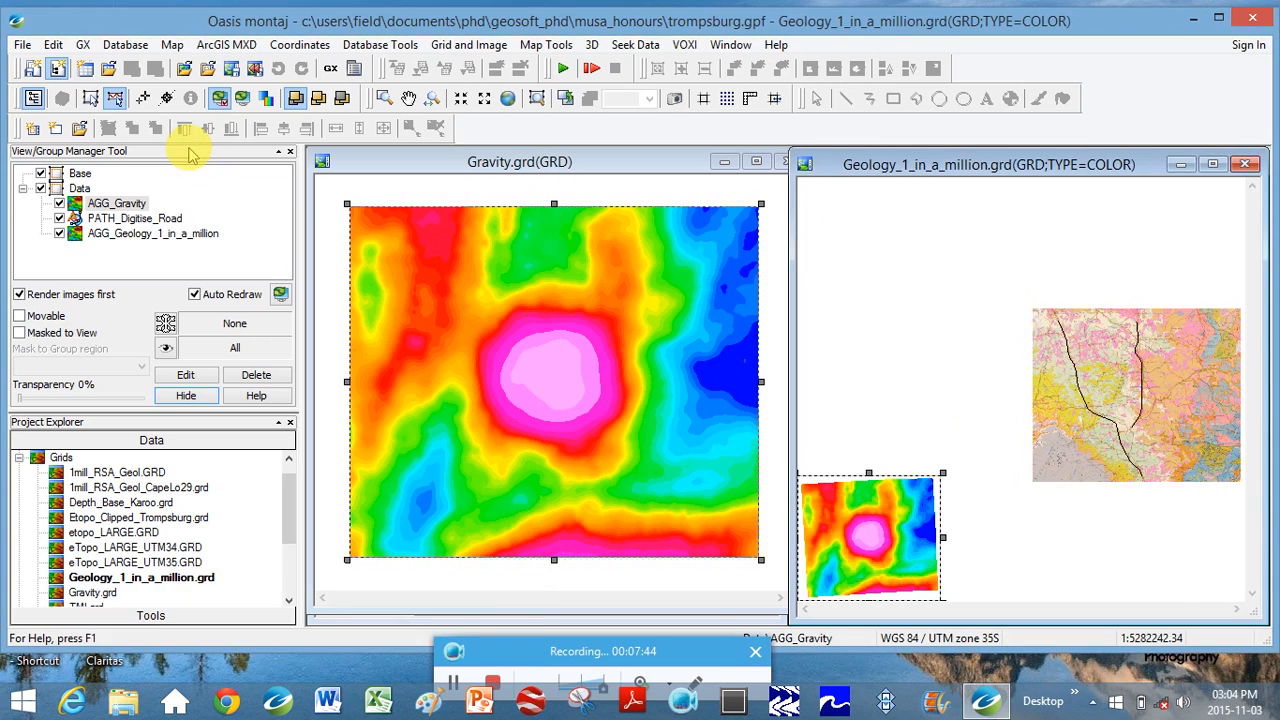
pyautogui.click(120, 204)
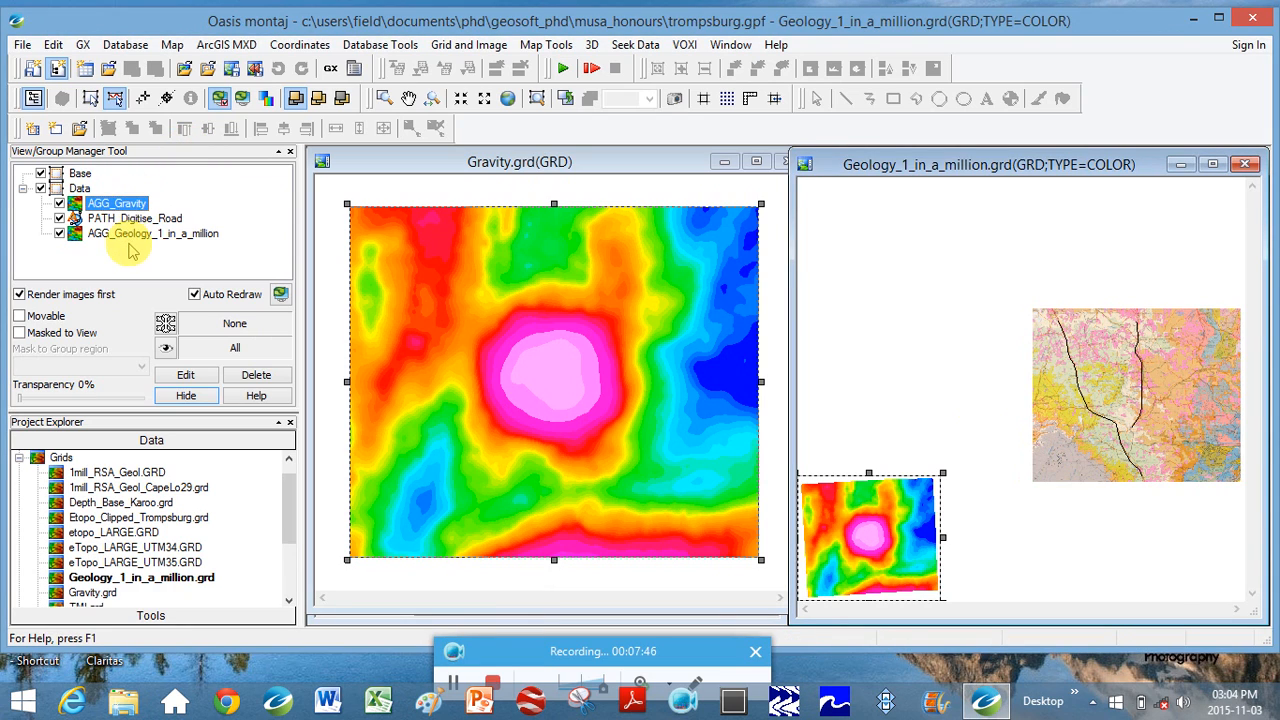
pyautogui.click(138, 236)
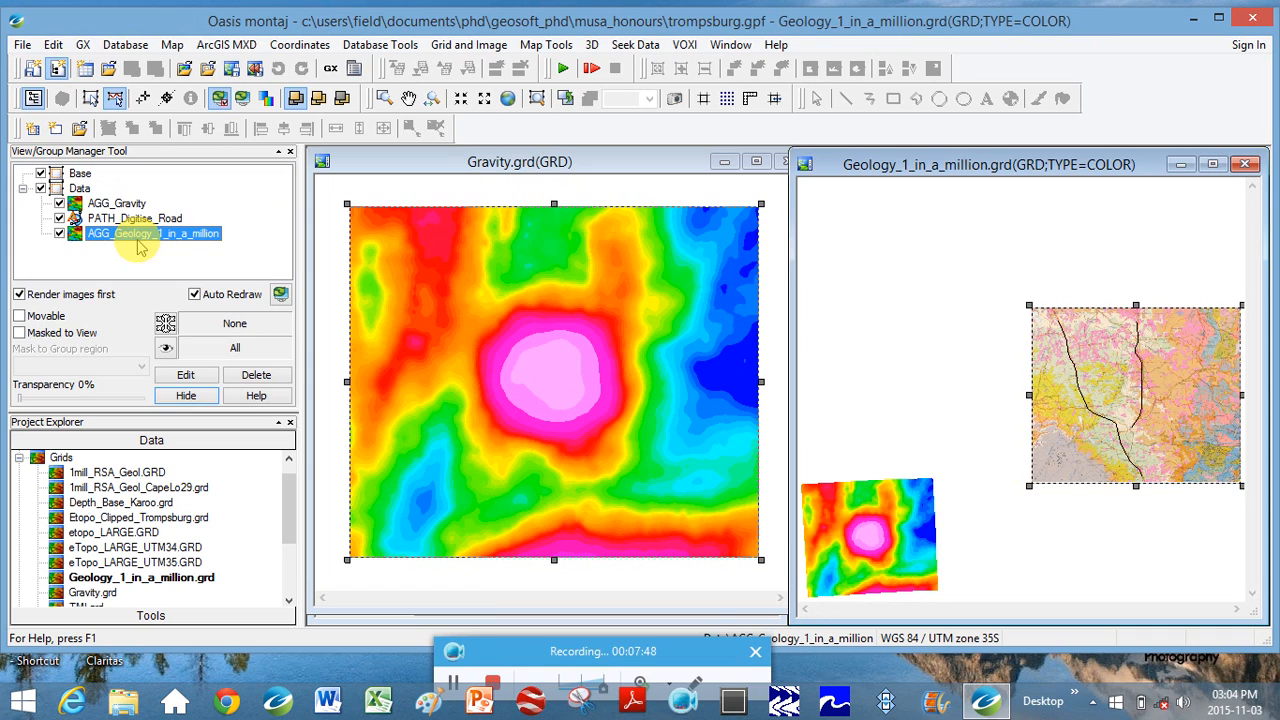